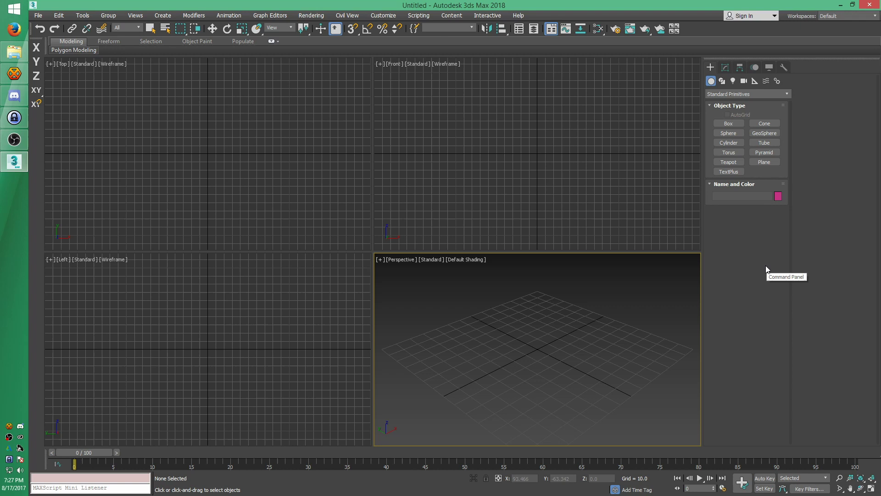
Step: Discard a stray flat box and draw a ground plane across the perspective view
{"action": "left_click", "coordinate": [728, 124]}
{"action": "left_click_drag", "start_coordinate": [538, 291], "coordinate": [541, 443]}
{"action": "left_click", "coordinate": [539, 440]}
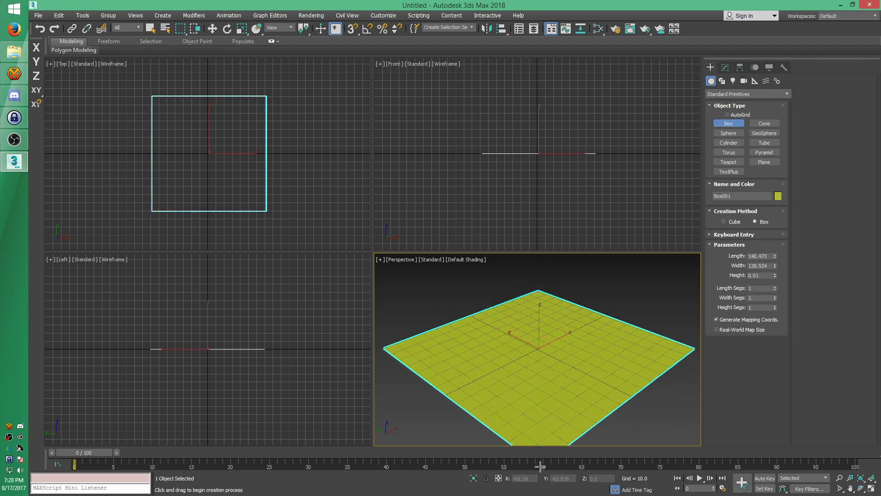
{"action": "right_click", "coordinate": [632, 430]}
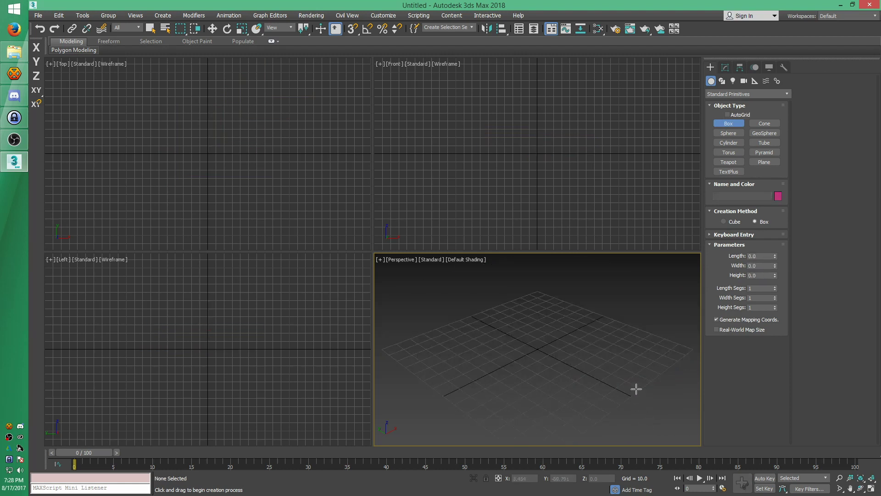
{"action": "left_click", "coordinate": [765, 162]}
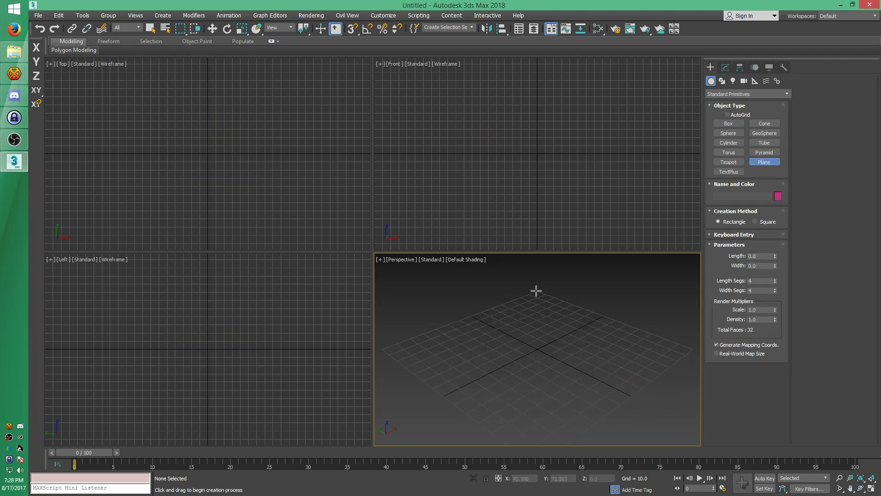
{"action": "left_click_drag", "start_coordinate": [536, 291], "coordinate": [544, 479]}
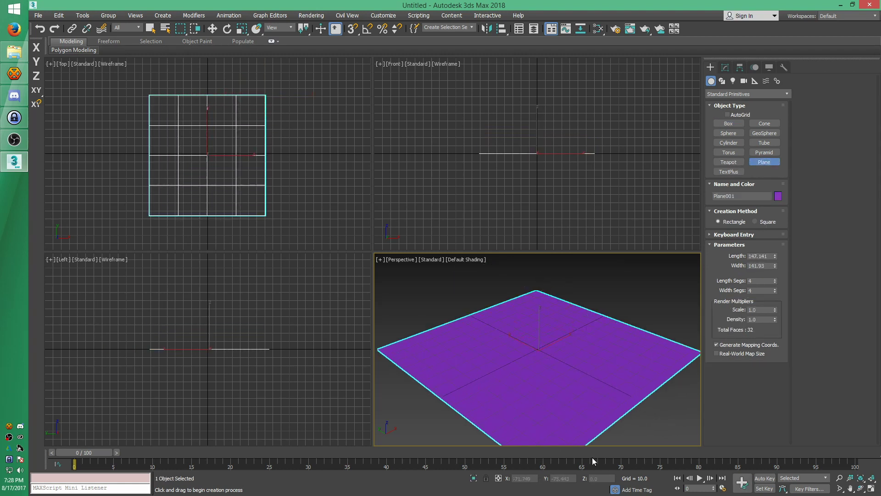
Step: Draw four boxes on the plane: a tall blue box, a second box, a red box and a thin slab
{"action": "left_click", "coordinate": [729, 123]}
{"action": "left_click_drag", "start_coordinate": [508, 311], "coordinate": [474, 360]}
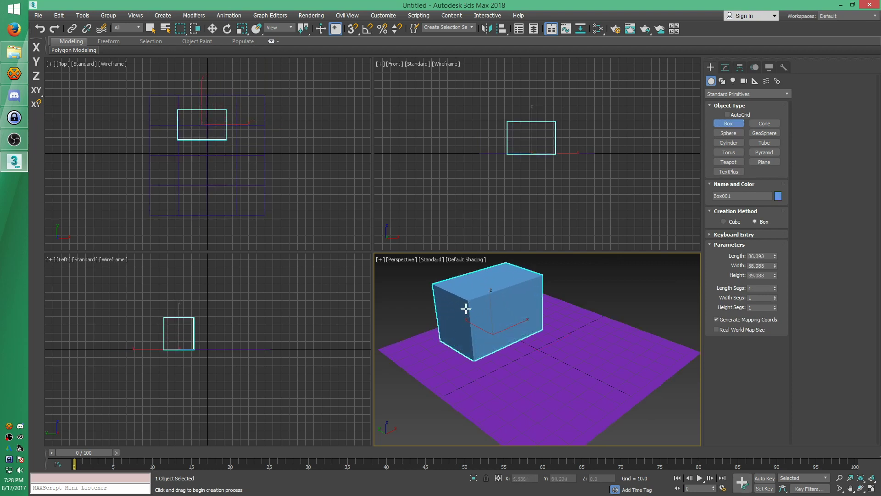
{"action": "left_click_drag", "start_coordinate": [548, 340], "coordinate": [553, 294]}
{"action": "left_click", "coordinate": [567, 255]}
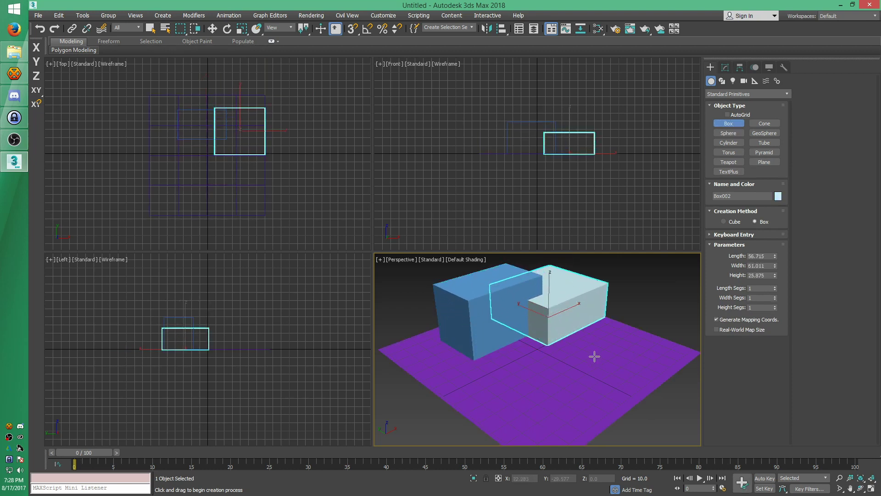
{"action": "left_click_drag", "start_coordinate": [575, 381], "coordinate": [574, 298]}
{"action": "left_click", "coordinate": [575, 290]}
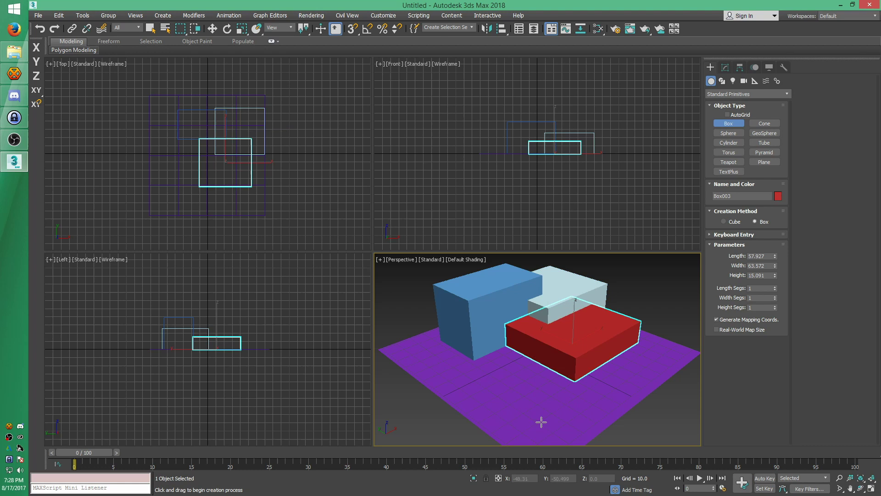
{"action": "left_click_drag", "start_coordinate": [541, 421], "coordinate": [522, 307]}
{"action": "left_click", "coordinate": [522, 298]}
{"action": "right_click", "coordinate": [522, 298]}
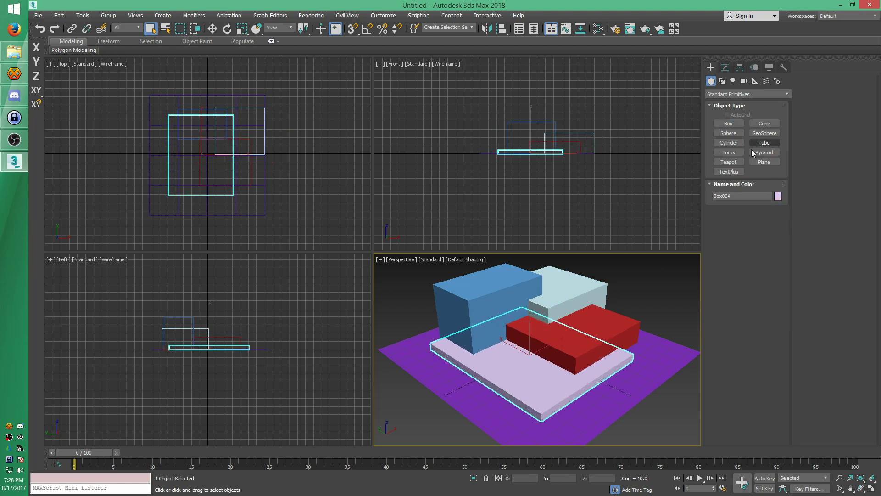
Step: With AutoGrid on, place a 14-segment teapot on top of the pink slab
{"action": "left_click", "coordinate": [728, 162]}
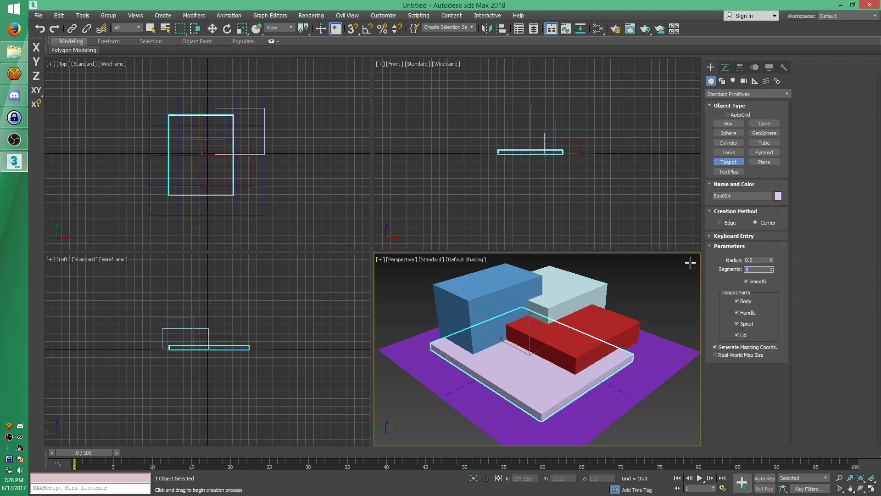
{"action": "type", "text": "14"}
{"action": "key", "text": "Return"}
{"action": "left_click", "coordinate": [727, 115]}
{"action": "left_click_drag", "start_coordinate": [516, 366], "coordinate": [540, 366]}
{"action": "right_click", "coordinate": [637, 299]}
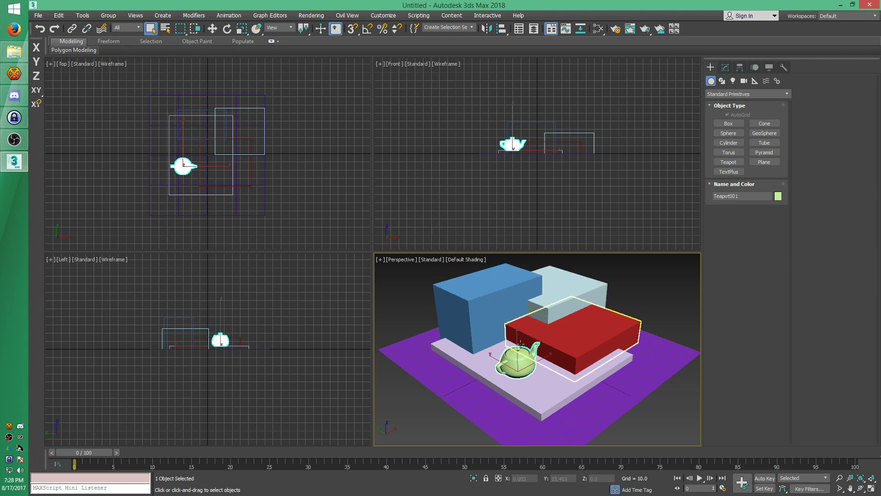
Step: Frame the teapot and switch the renderer to Cycles Renderer in Render Setup
{"action": "key", "text": "z"}
{"action": "middle_click_drag", "start_coordinate": [531, 358], "coordinate": [528, 366], "text": "alt"}
{"action": "scroll", "coordinate": [531, 362], "scroll_direction": "up", "scroll_amount": 2}
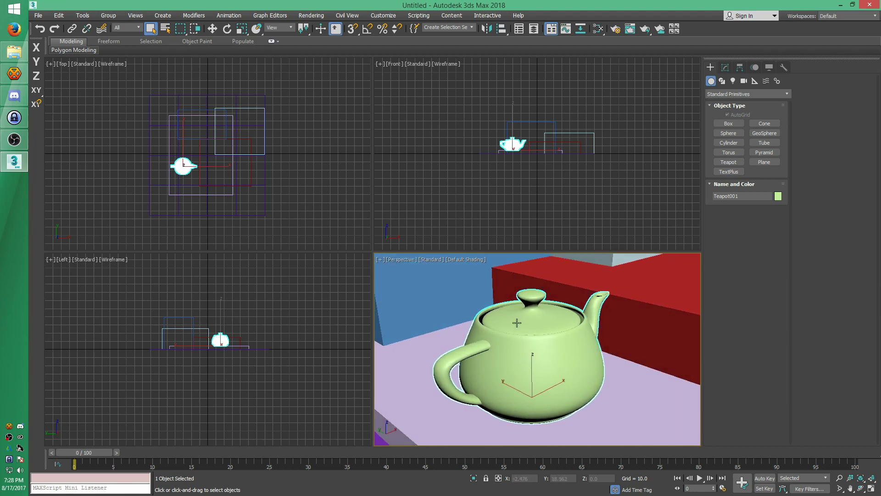
{"action": "left_click", "coordinate": [616, 29]}
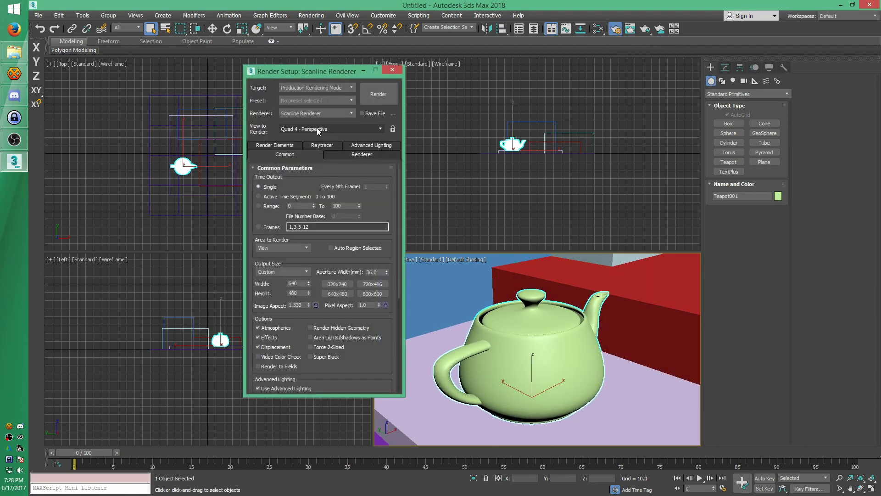
{"action": "left_click", "coordinate": [298, 114]}
{"action": "left_click", "coordinate": [306, 156]}
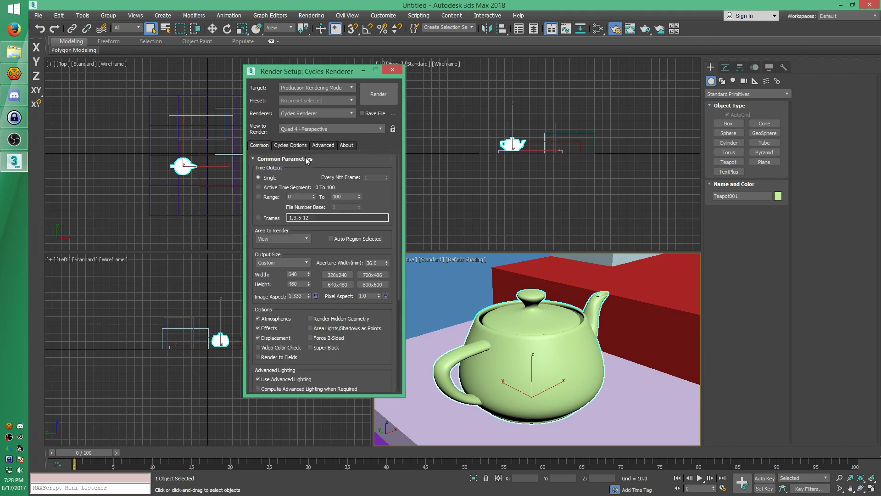
Step: Set the Cycles stereoscopy mode to Anaglyph in the Advanced settings
{"action": "left_click", "coordinate": [322, 146]}
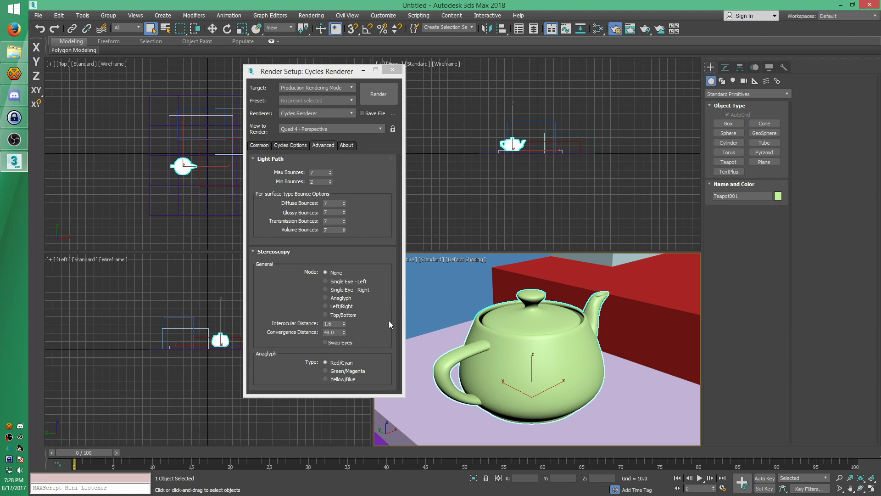
{"action": "left_click", "coordinate": [345, 301]}
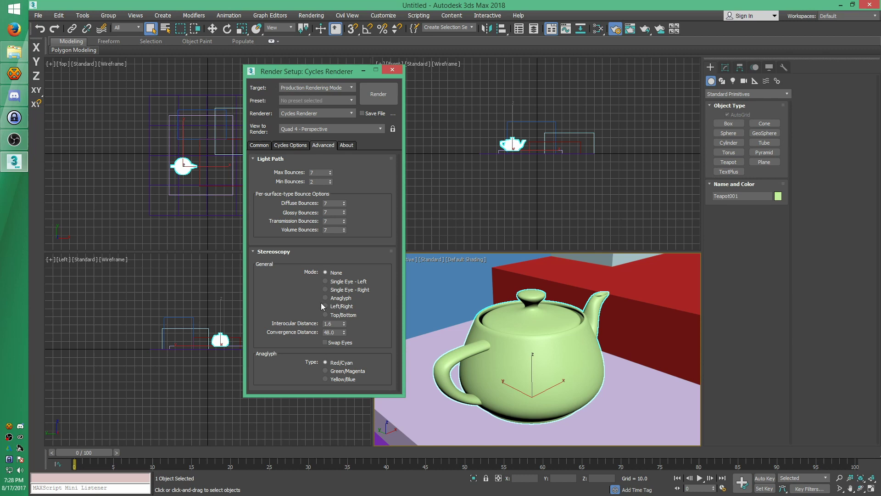
{"action": "left_click", "coordinate": [343, 299]}
Step: Make the environment background colour white
{"action": "left_click", "coordinate": [311, 16]}
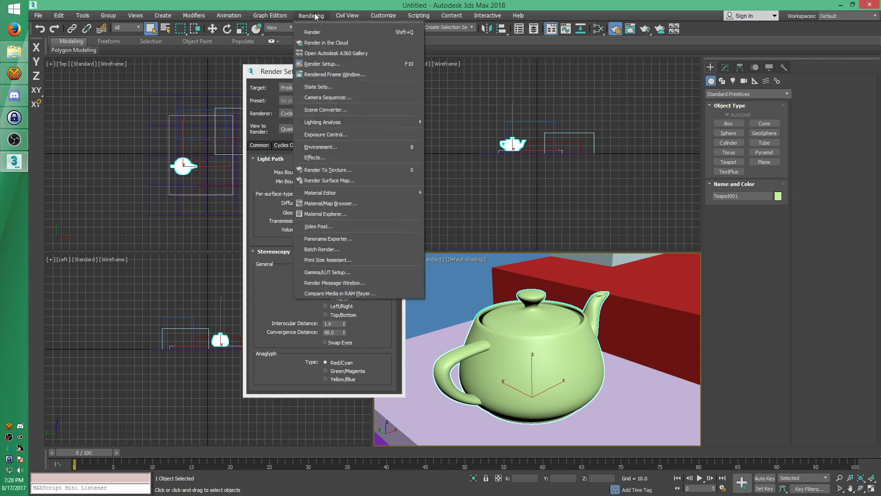
{"action": "left_click", "coordinate": [321, 147]}
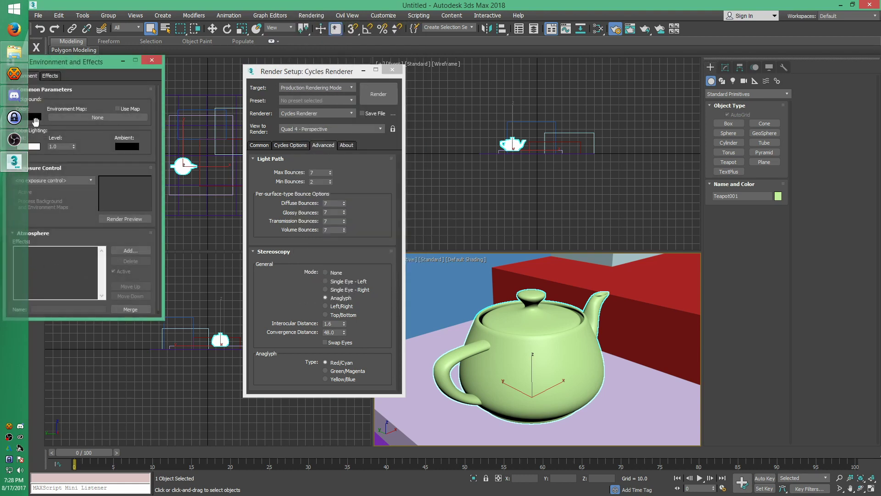
{"action": "left_click", "coordinate": [35, 118]}
{"action": "left_click_drag", "start_coordinate": [271, 62], "coordinate": [271, 125]}
{"action": "left_click", "coordinate": [339, 140]}
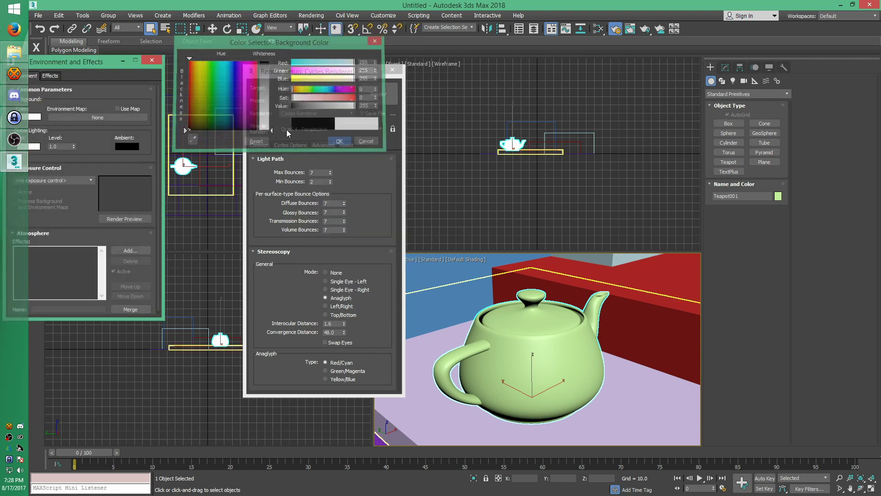
{"action": "left_click", "coordinate": [152, 61]}
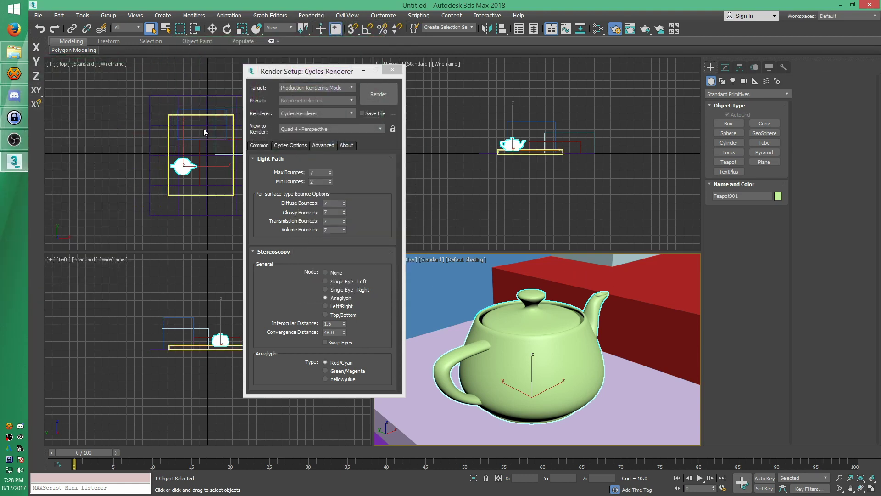
Step: Set Cycles to render on a single CUDA GPU and test-render the teapot scene
{"action": "left_click", "coordinate": [286, 146]}
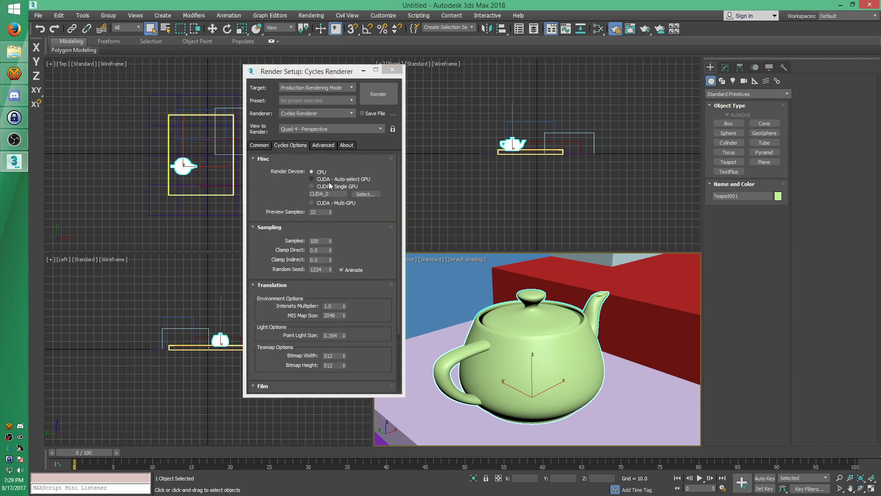
{"action": "left_click", "coordinate": [330, 185]}
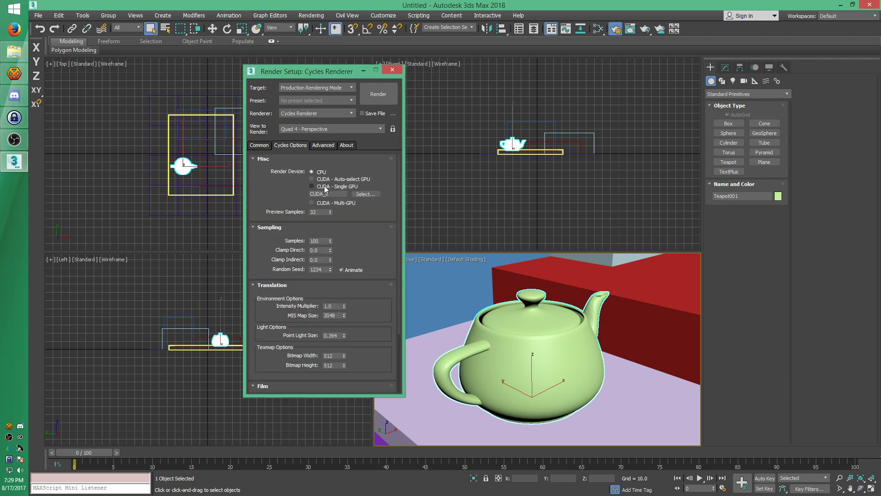
{"action": "left_click", "coordinate": [373, 98]}
{"action": "left_click_drag", "start_coordinate": [240, 60], "coordinate": [310, 65]}
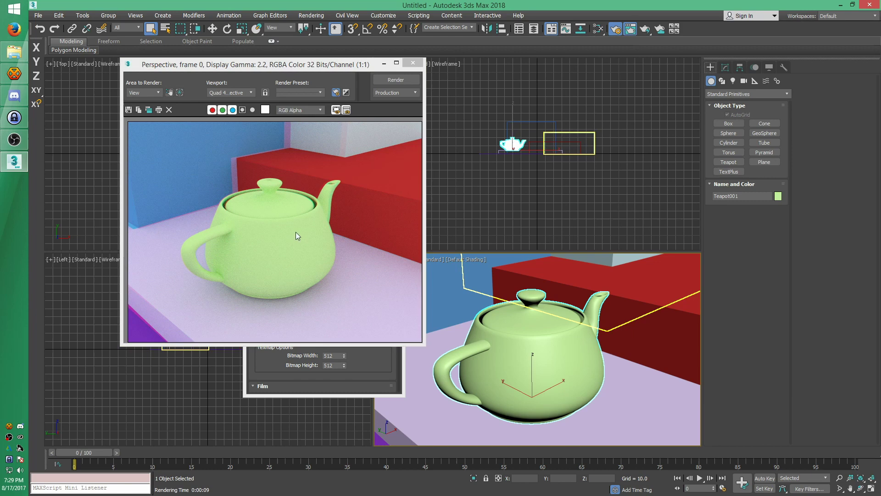
{"action": "left_click_drag", "start_coordinate": [310, 69], "coordinate": [567, 73]}
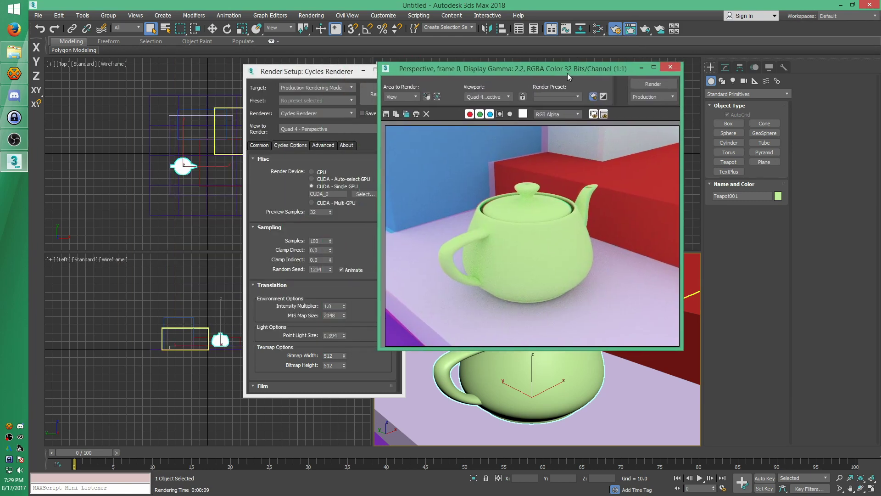
Step: Switch stereoscopy to Left/Right and render the two side-by-side teapot views
{"action": "left_click", "coordinate": [669, 67]}
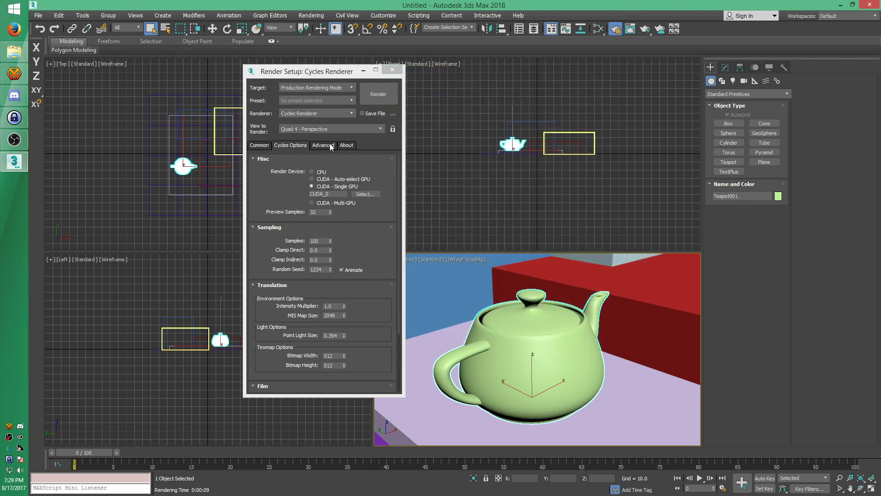
{"action": "left_click", "coordinate": [323, 145]}
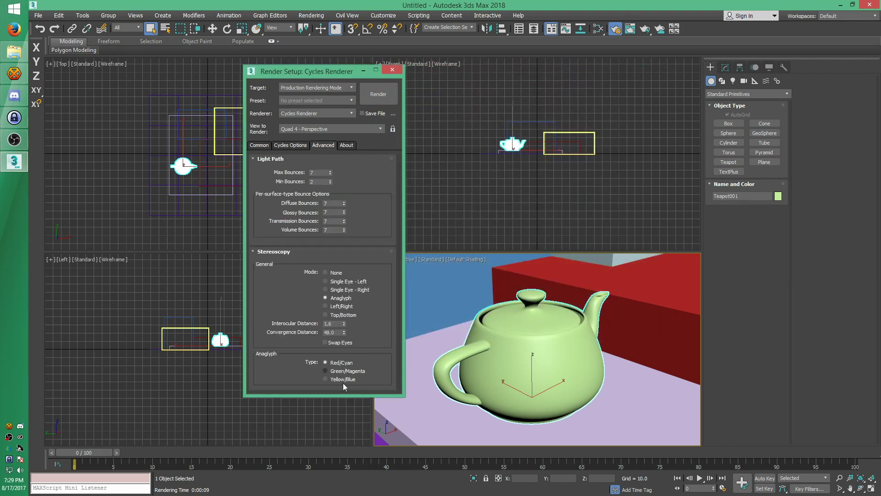
{"action": "left_click", "coordinate": [349, 308]}
{"action": "left_click", "coordinate": [395, 100]}
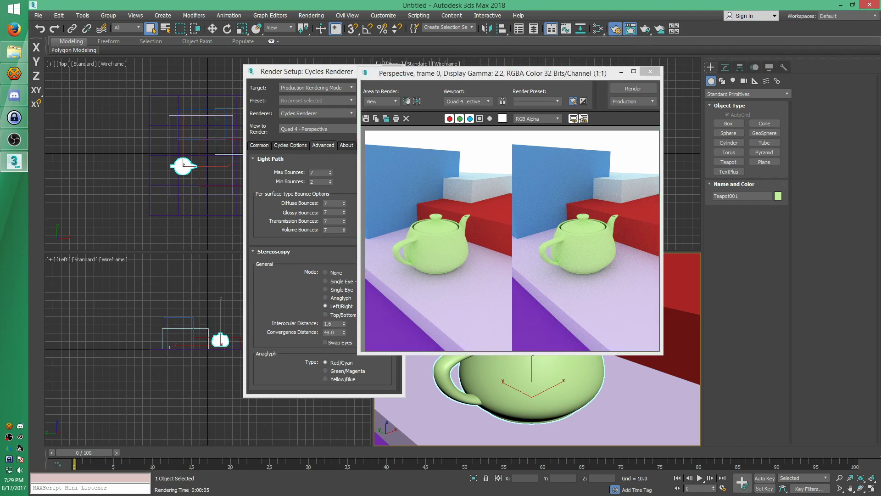
Step: Enter 12 in the output width field and re-render at the new size
{"action": "left_click", "coordinate": [651, 71]}
{"action": "left_click", "coordinate": [259, 146]}
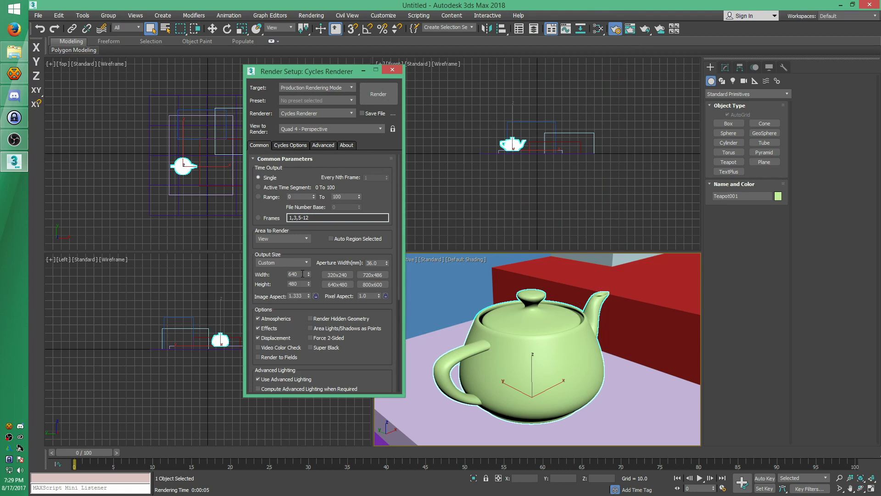
{"action": "double_click", "coordinate": [302, 274]}
{"action": "type", "text": "1280"}
{"action": "left_click", "coordinate": [380, 94]}
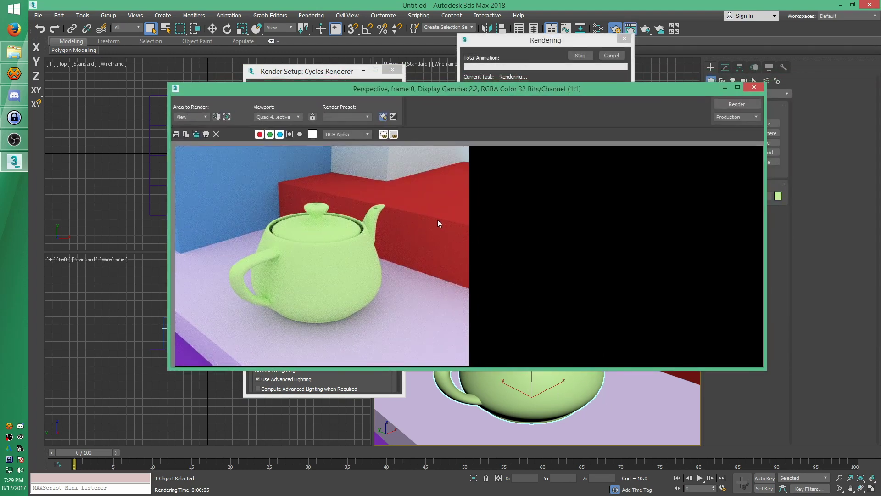
{"action": "left_click_drag", "start_coordinate": [583, 87], "coordinate": [541, 100]}
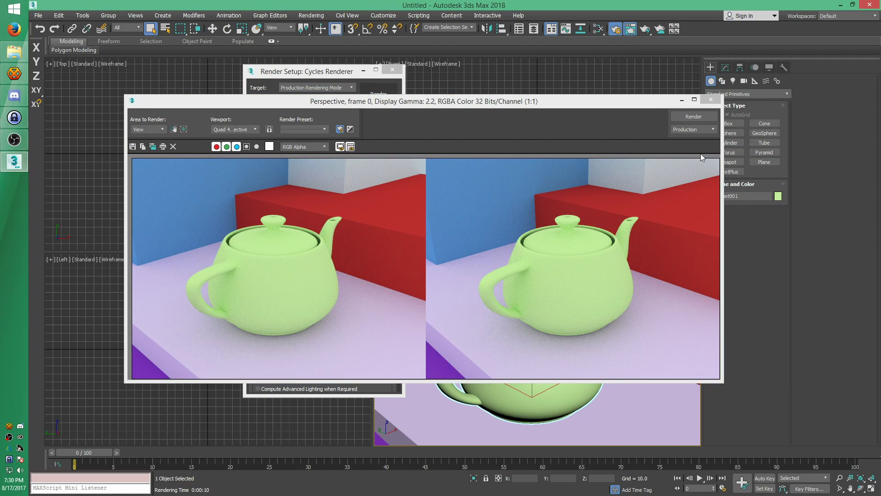
Step: Close the render, review the stereoscopy and device settings, and close Render Setup
{"action": "left_click", "coordinate": [710, 99]}
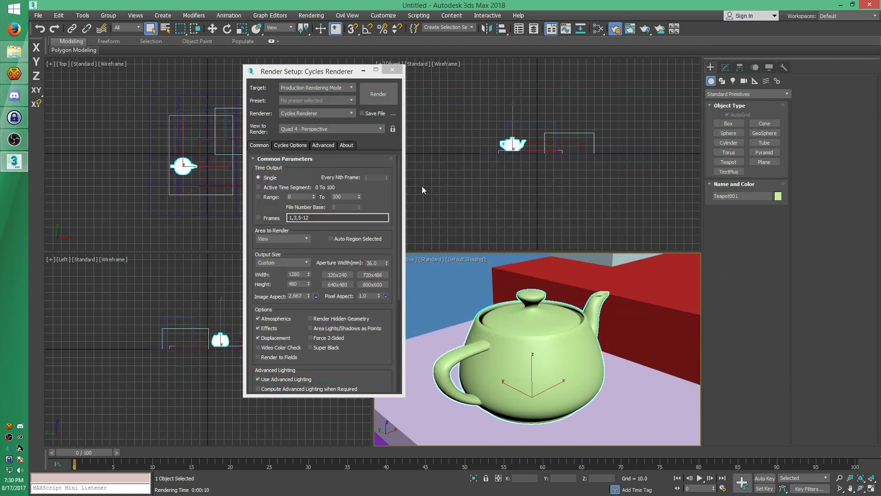
{"action": "left_click", "coordinate": [323, 145]}
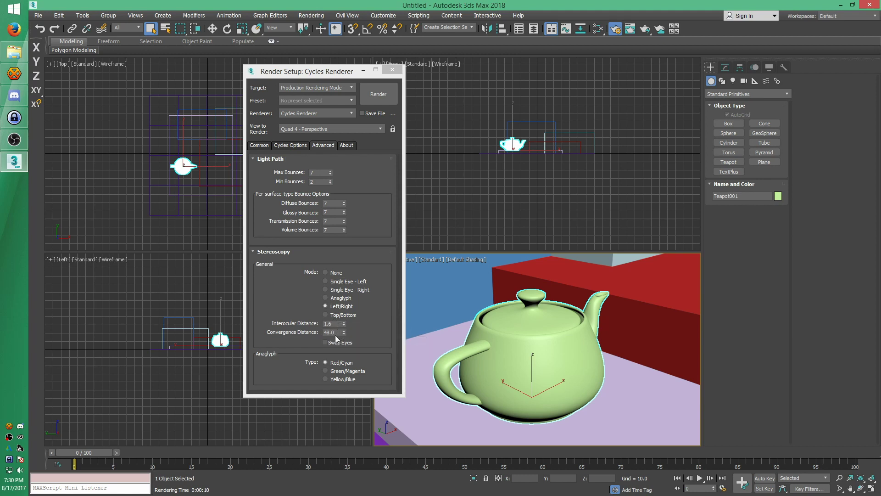
{"action": "left_click", "coordinate": [282, 146]}
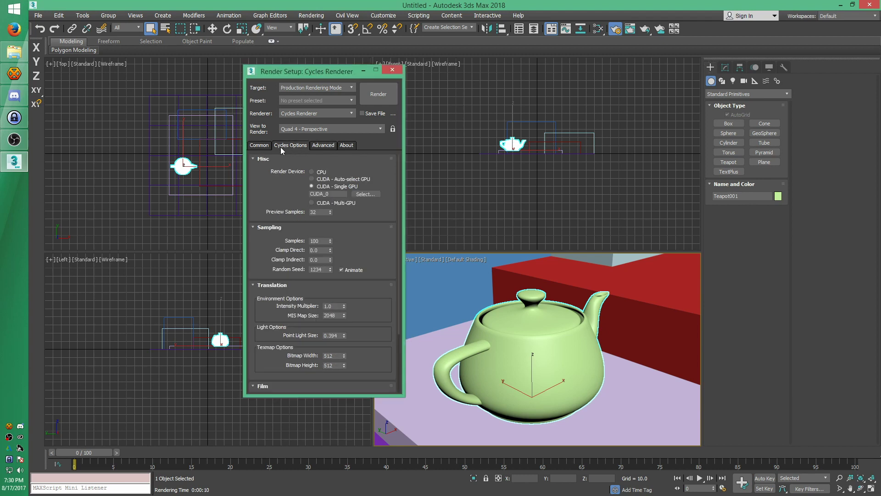
{"action": "left_click", "coordinate": [399, 72]}
Step: Nudge the teapot vertically and slide the light-blue box to the front right of the floor
{"action": "left_click", "coordinate": [745, 82]}
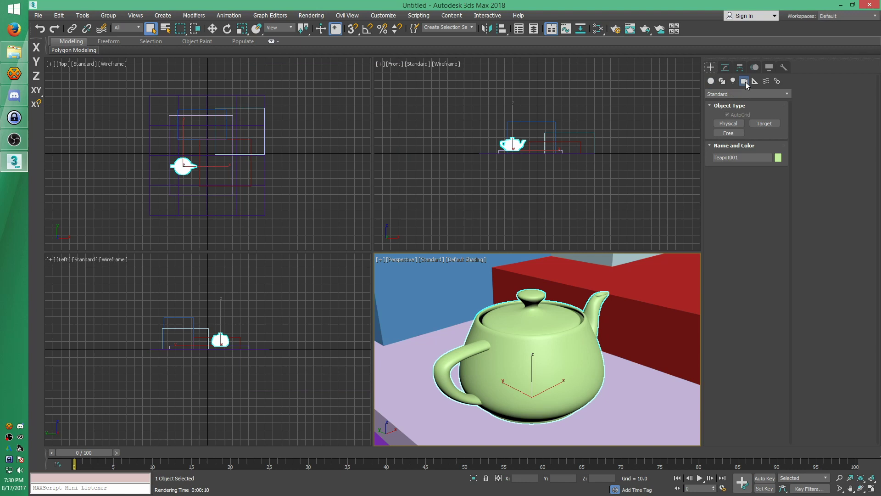
{"action": "key", "text": "ctrl+a"}
{"action": "key", "text": "z"}
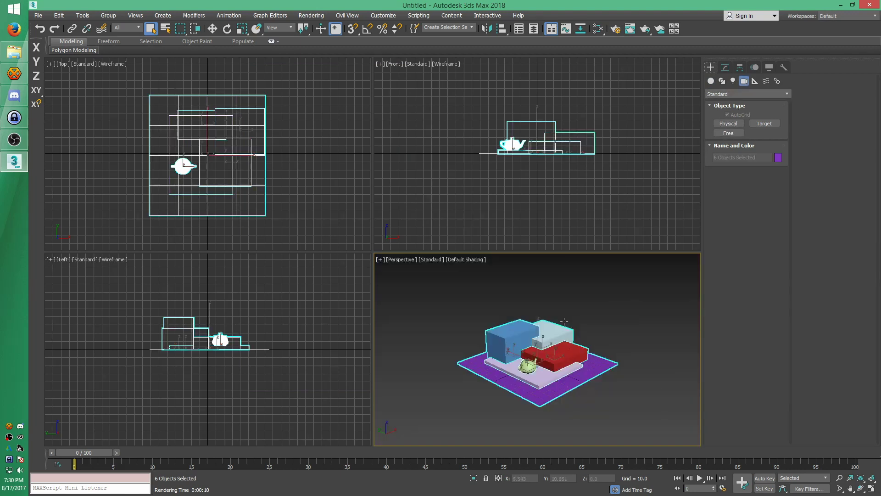
{"action": "middle_click_drag", "start_coordinate": [564, 322], "coordinate": [524, 379], "text": "alt"}
{"action": "scroll", "coordinate": [524, 379], "scroll_direction": "up", "scroll_amount": 3}
{"action": "left_click", "coordinate": [510, 367]}
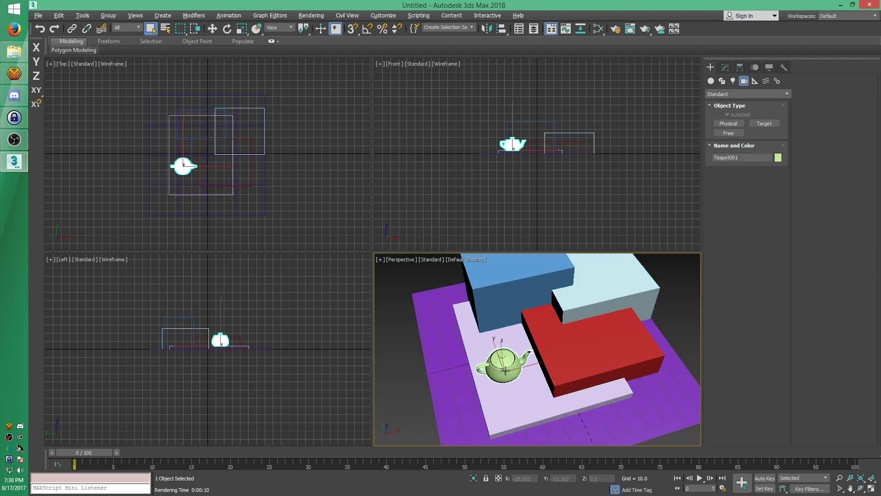
{"action": "key", "text": "w"}
{"action": "left_click_drag", "start_coordinate": [503, 351], "coordinate": [502, 330]}
{"action": "left_click", "coordinate": [589, 332]}
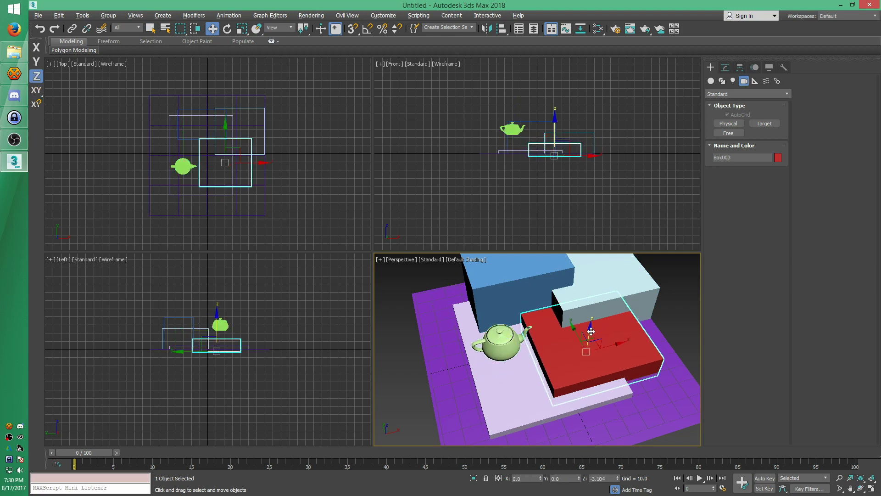
{"action": "left_click", "coordinate": [599, 295]}
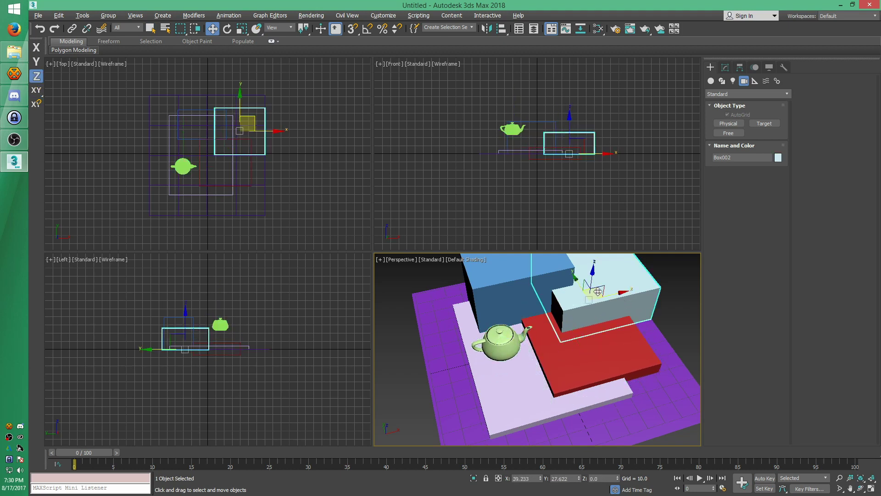
{"action": "left_click_drag", "start_coordinate": [600, 295], "coordinate": [644, 404]}
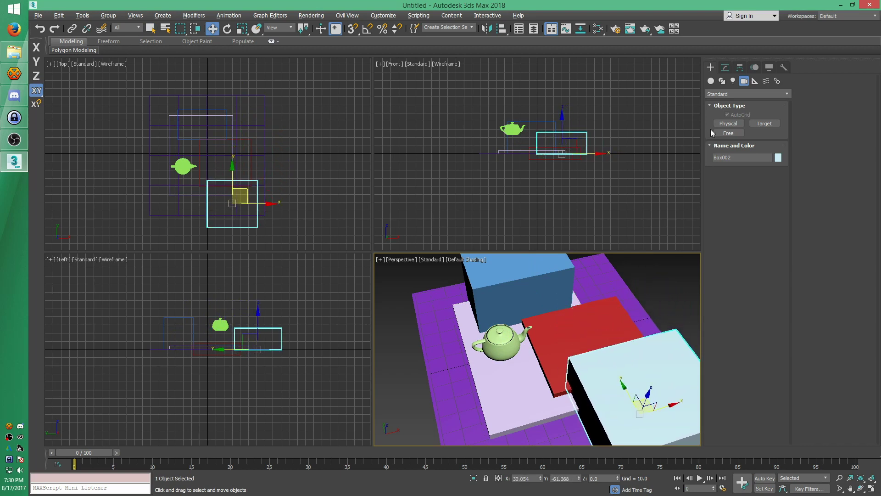
Step: Place a Cycles Cy Pano Cam on the red box and lift it to about 22 units
{"action": "left_click", "coordinate": [738, 96]}
{"action": "left_click", "coordinate": [734, 115]}
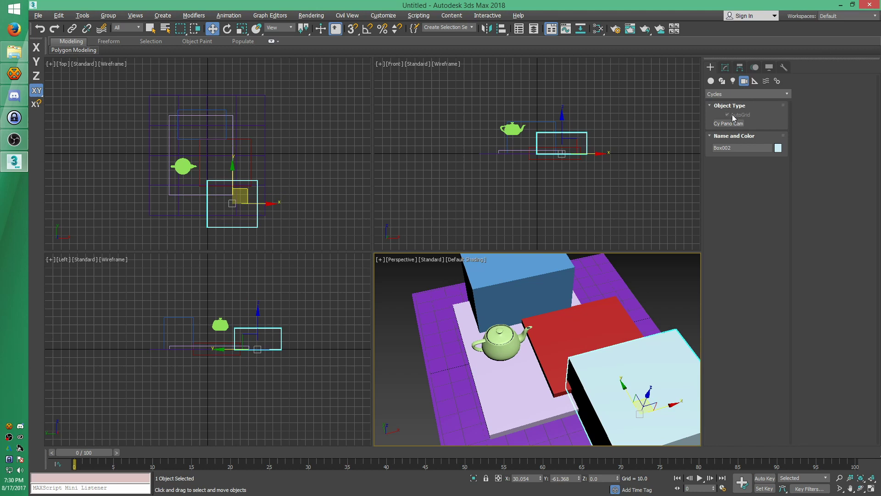
{"action": "left_click", "coordinate": [730, 123]}
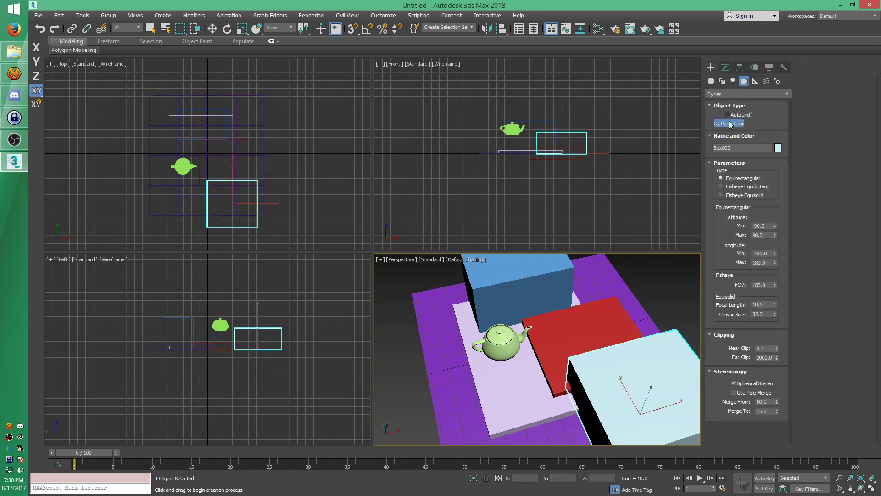
{"action": "left_click", "coordinate": [557, 336]}
{"action": "key", "text": "w"}
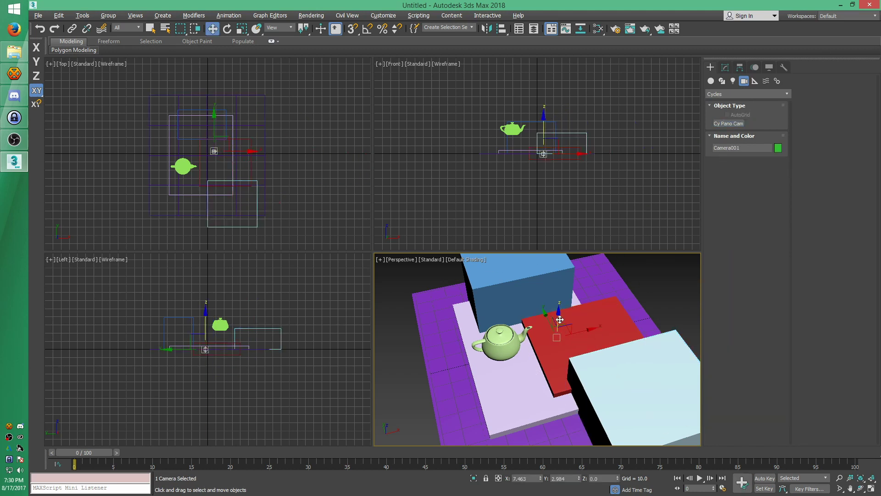
{"action": "left_click_drag", "start_coordinate": [560, 319], "coordinate": [563, 292]}
Step: Make the fourth viewport look through Camera001
{"action": "key", "text": "z"}
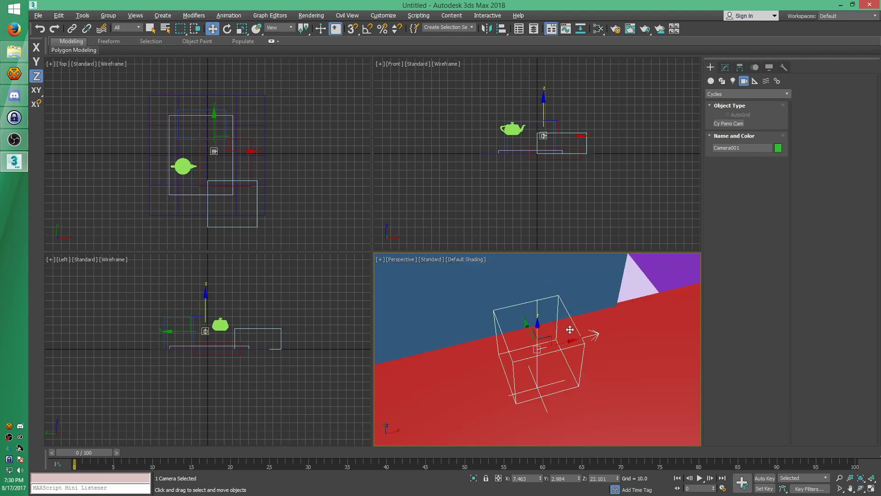
{"action": "middle_click_drag", "start_coordinate": [570, 329], "coordinate": [586, 365], "text": "alt"}
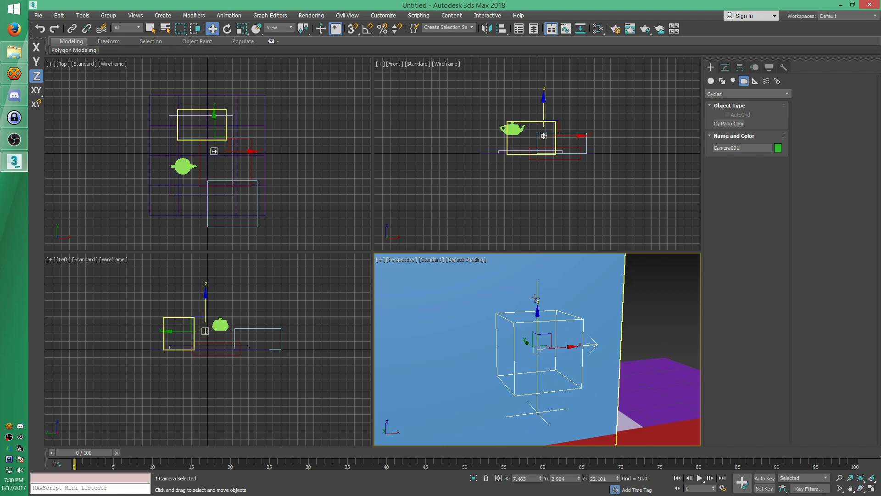
{"action": "middle_click_drag", "start_coordinate": [535, 298], "coordinate": [660, 331], "text": "alt"}
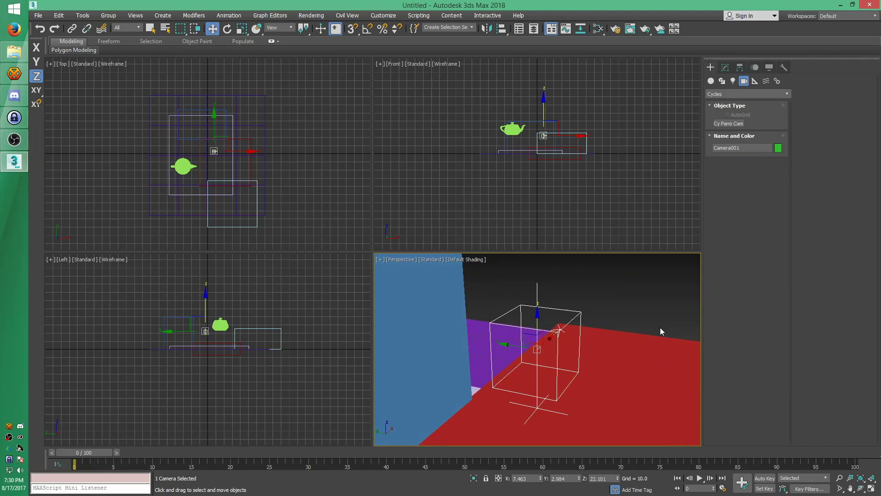
{"action": "left_click", "coordinate": [406, 260]}
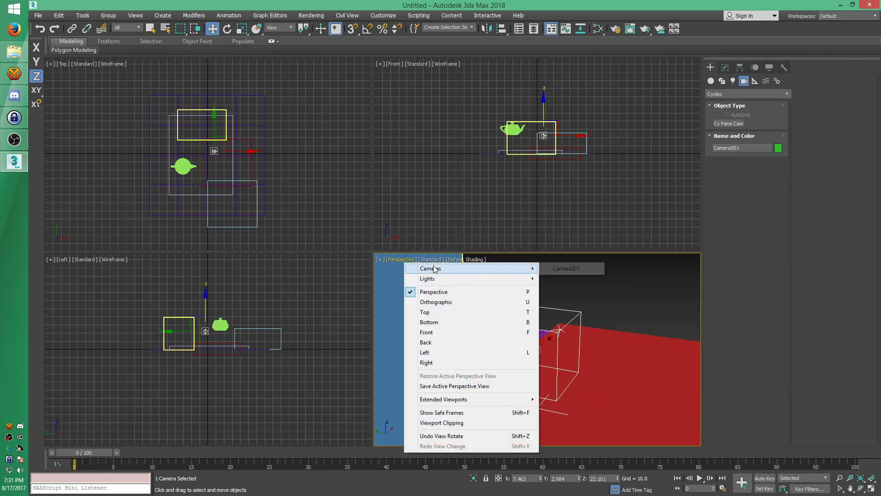
{"action": "left_click", "coordinate": [561, 269]}
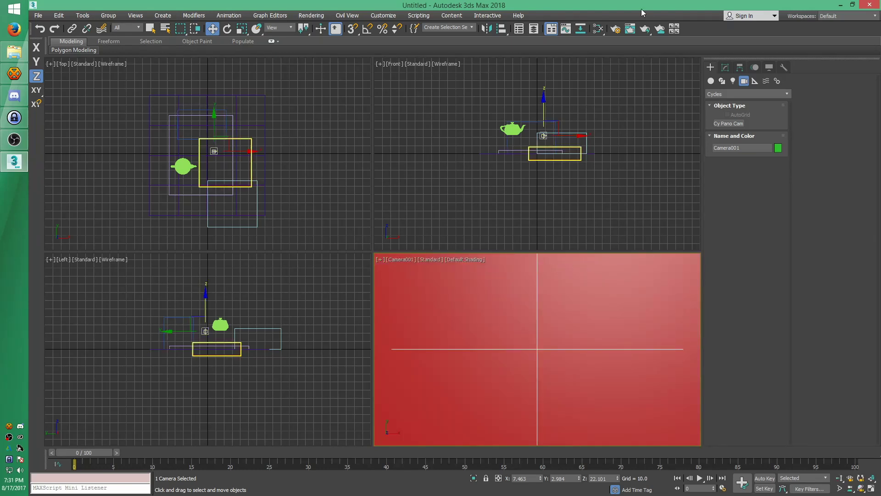
Step: Open Render Setup at the Common output parameters
{"action": "left_click", "coordinate": [616, 28]}
{"action": "left_click", "coordinate": [323, 145]}
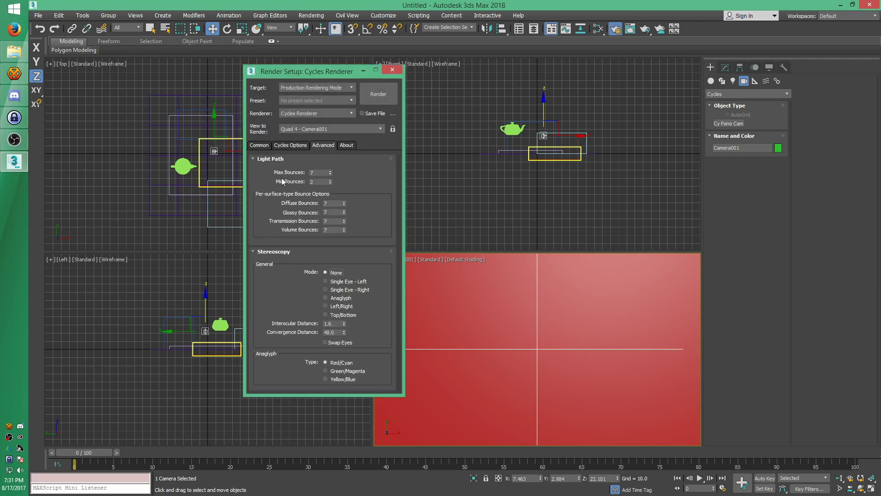
{"action": "left_click", "coordinate": [268, 146]}
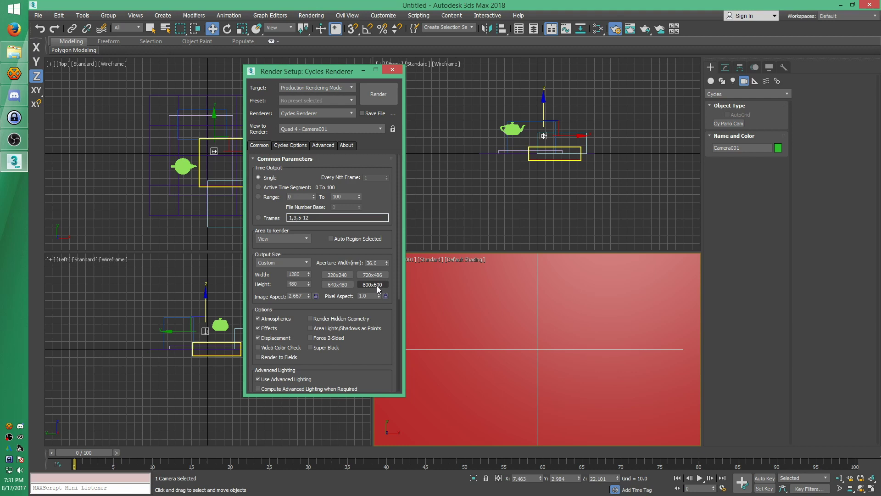
Step: Set the output size to 800x600 and render Camera001's equirectangular panorama
{"action": "left_click", "coordinate": [372, 284]}
{"action": "left_click", "coordinate": [374, 94]}
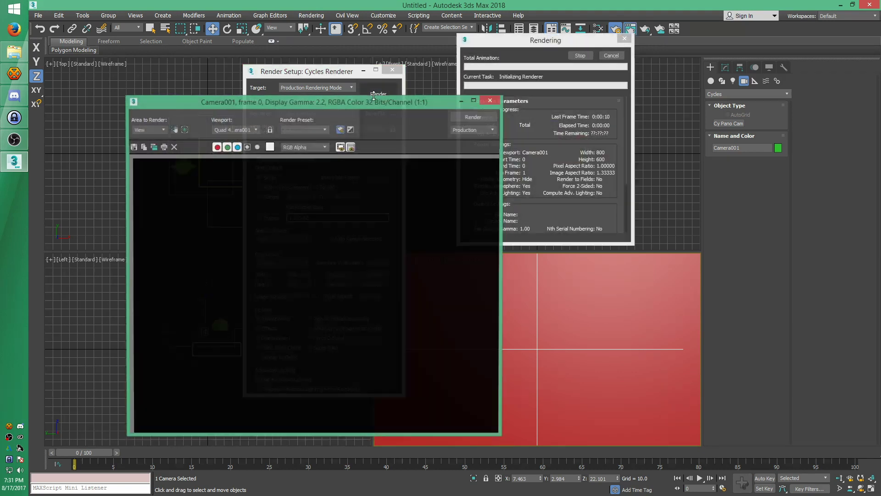
{"action": "left_click_drag", "start_coordinate": [397, 101], "coordinate": [452, 54]}
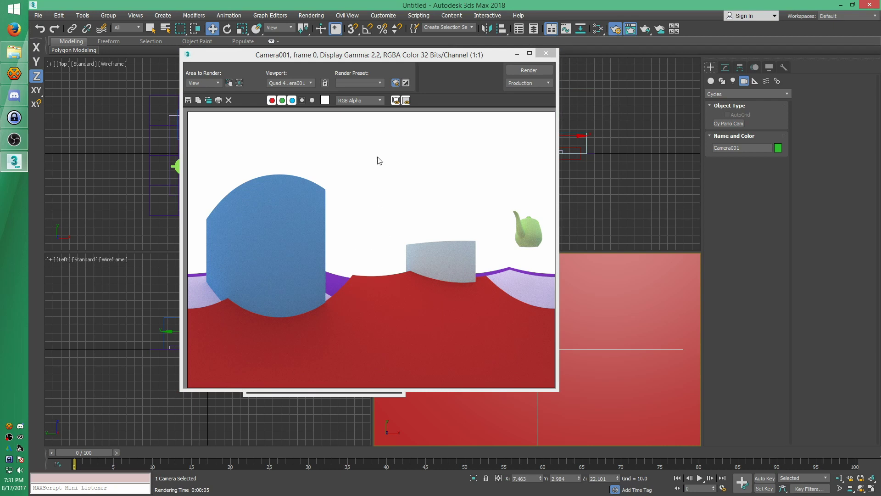
{"action": "left_click_drag", "start_coordinate": [376, 57], "coordinate": [436, 76]}
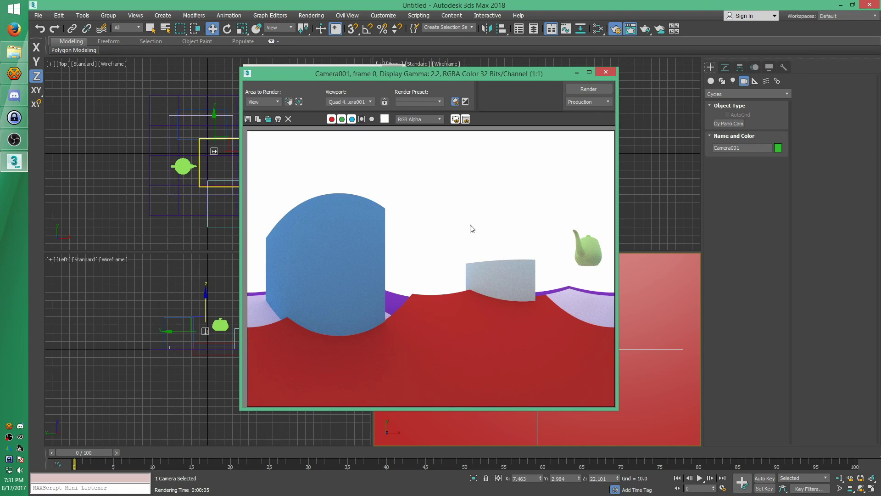
Step: Set the render target to ActiveShade Mode with Cycles Renderer still on a single CUDA GPU
{"action": "left_click", "coordinate": [608, 72]}
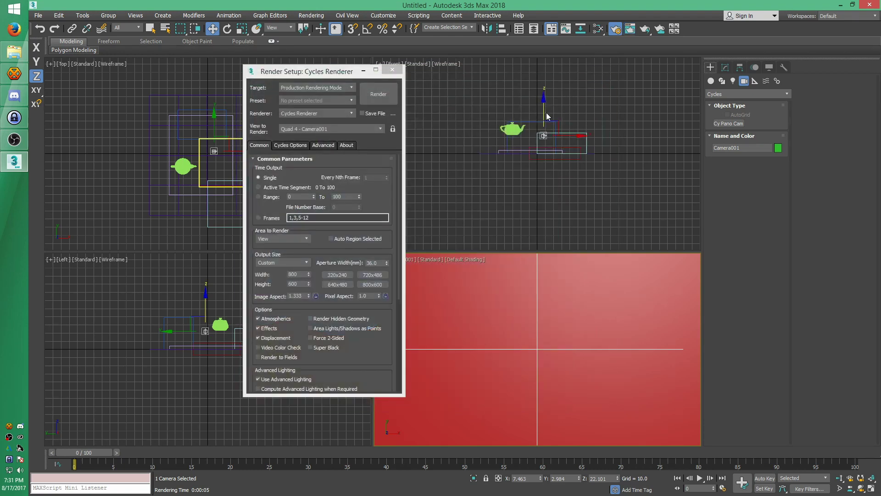
{"action": "left_click", "coordinate": [314, 87]}
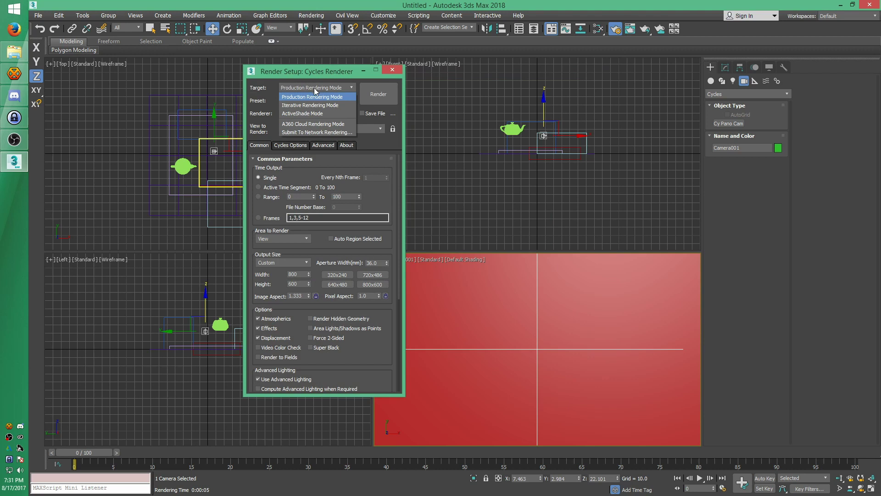
{"action": "left_click", "coordinate": [316, 115]}
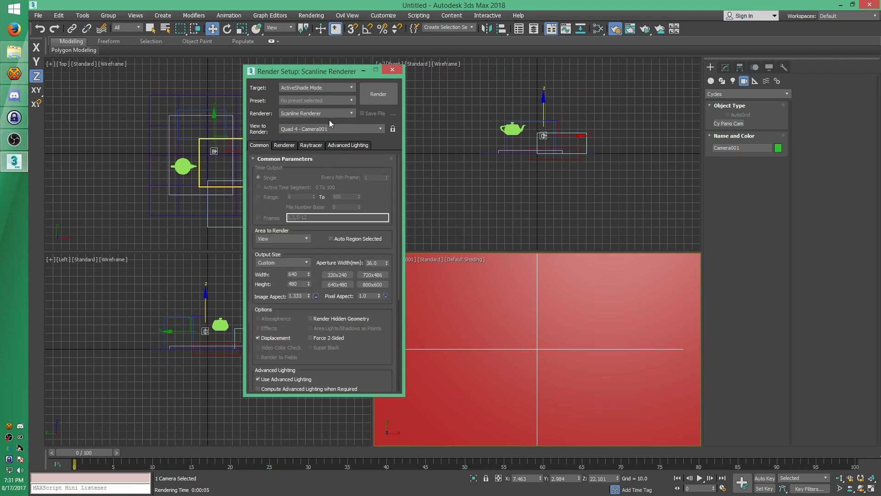
{"action": "left_click", "coordinate": [311, 113]}
{"action": "left_click", "coordinate": [319, 138]}
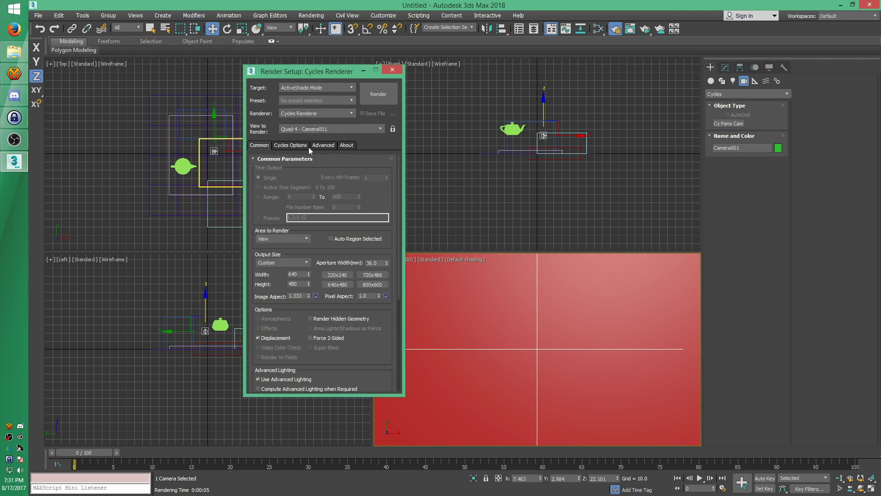
{"action": "left_click", "coordinate": [323, 145]}
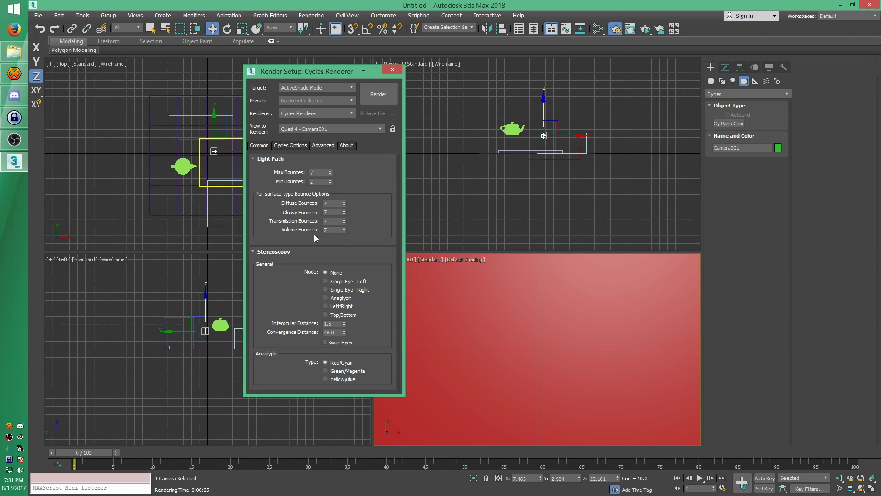
{"action": "left_click", "coordinate": [288, 147]}
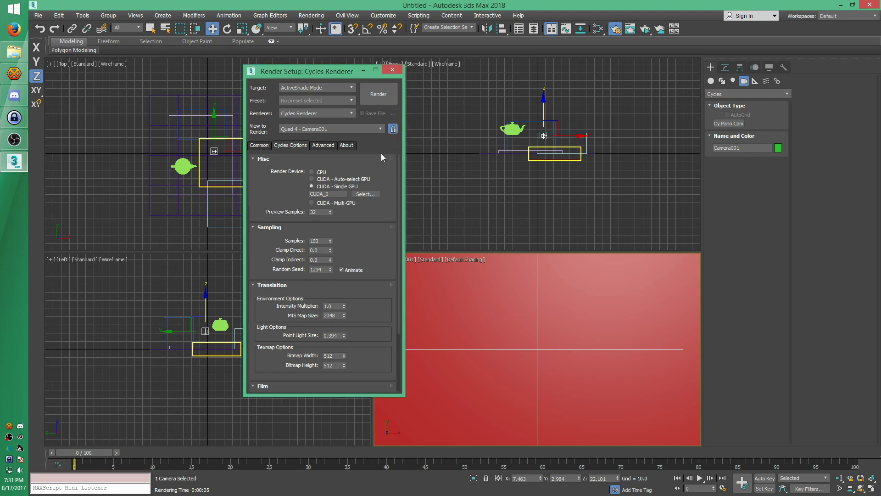
Step: Start an ActiveShade render and arrange its window beside Render Setup
{"action": "left_click", "coordinate": [373, 95]}
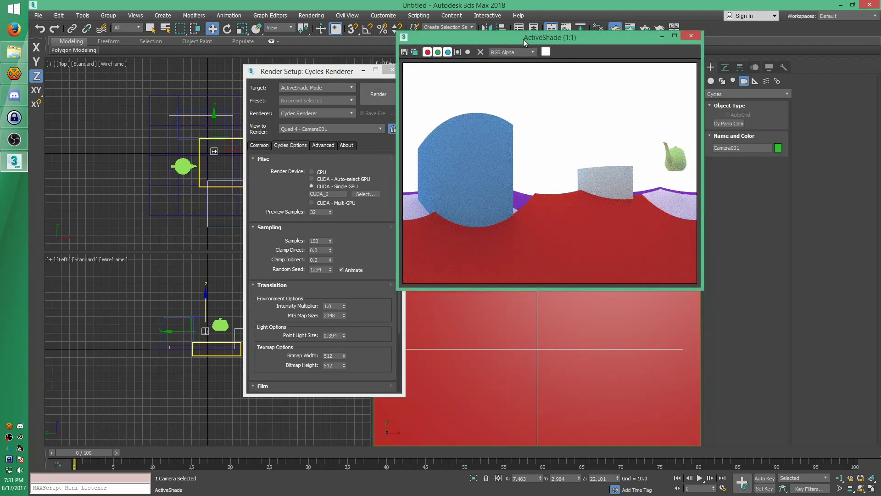
{"action": "left_click_drag", "start_coordinate": [525, 41], "coordinate": [235, 80]}
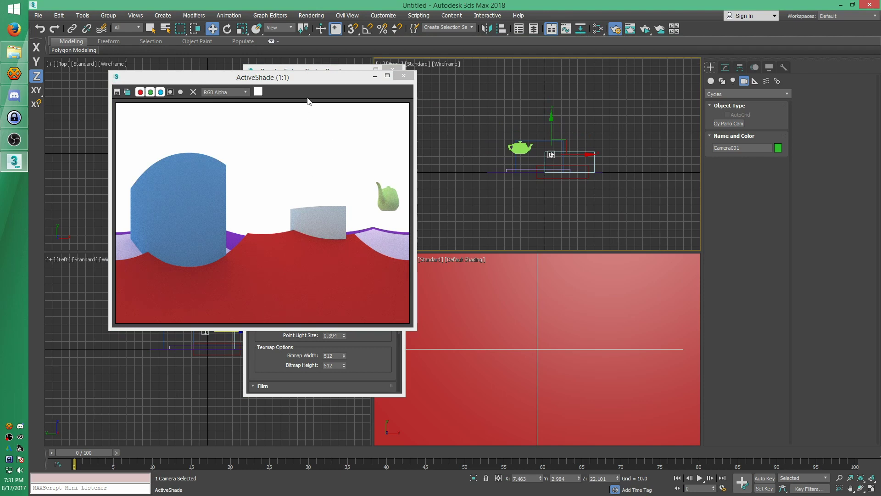
{"action": "left_click_drag", "start_coordinate": [317, 83], "coordinate": [230, 59]}
{"action": "left_click", "coordinate": [403, 86]}
{"action": "left_click", "coordinate": [225, 89]}
Step: Turn the front viewport into a shaded perspective view
{"action": "left_click", "coordinate": [394, 73]}
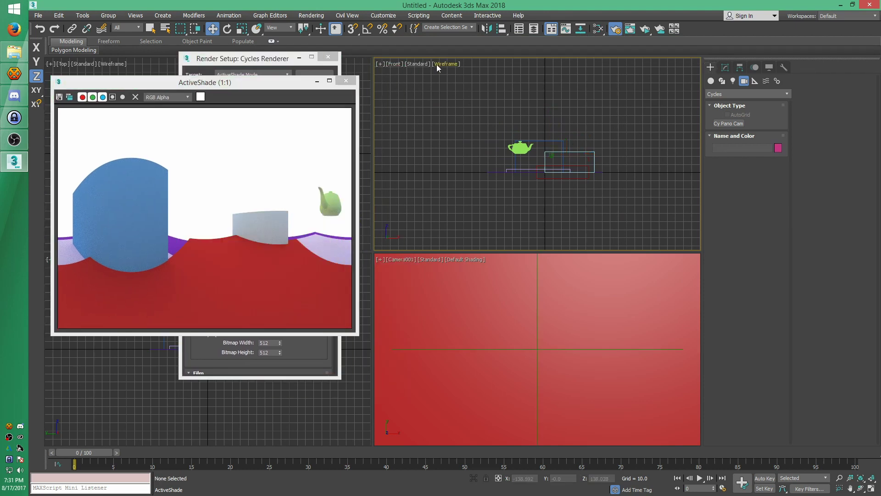
{"action": "left_click", "coordinate": [396, 65]}
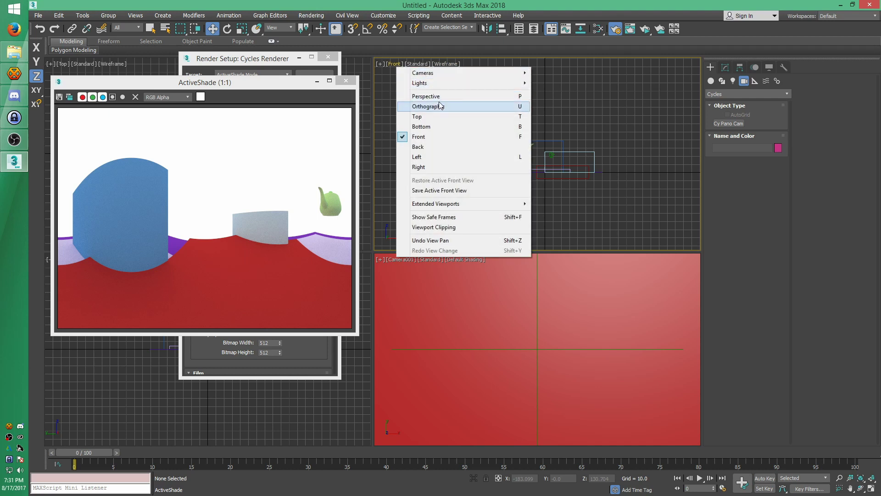
{"action": "left_click", "coordinate": [425, 95]}
{"action": "key", "text": "F3"}
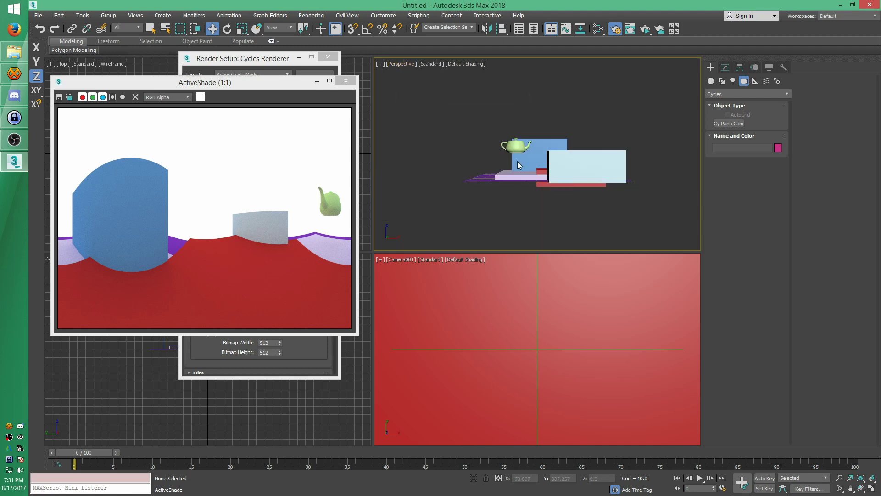
{"action": "scroll", "coordinate": [524, 181], "scroll_direction": "up", "scroll_amount": 10}
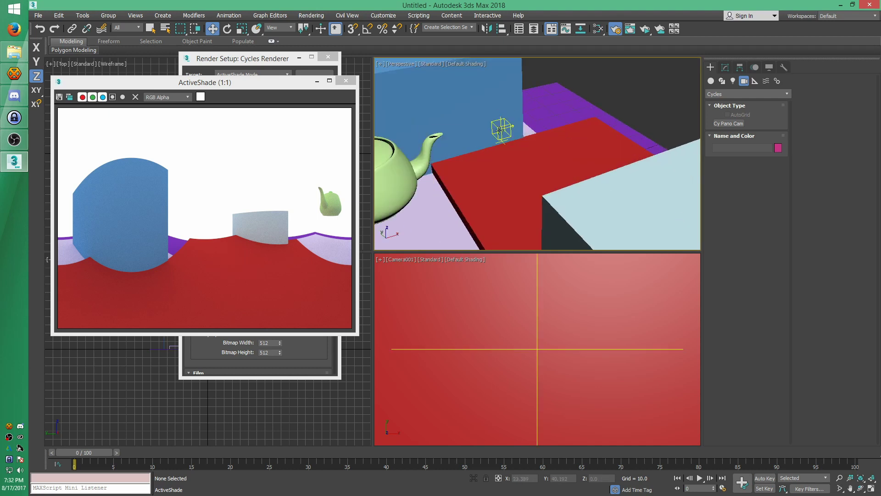
Step: Move and rotate the panoramic camera above the red box, delete it, and close ActiveShade
{"action": "left_click", "coordinate": [509, 131]}
{"action": "left_click_drag", "start_coordinate": [509, 132], "coordinate": [412, 166]}
{"action": "key", "text": "e"}
{"action": "left_click_drag", "start_coordinate": [558, 110], "coordinate": [477, 167]}
{"action": "key", "text": "w"}
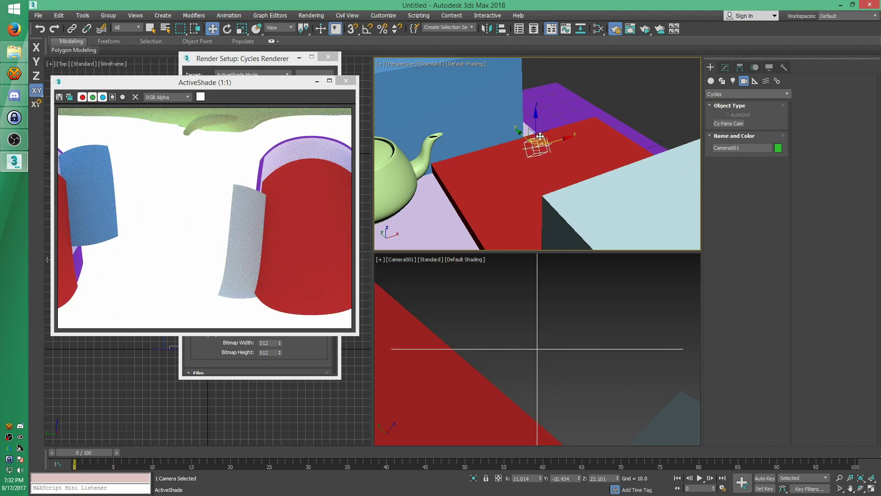
{"action": "left_click_drag", "start_coordinate": [526, 146], "coordinate": [553, 150]}
{"action": "key", "text": "Delete"}
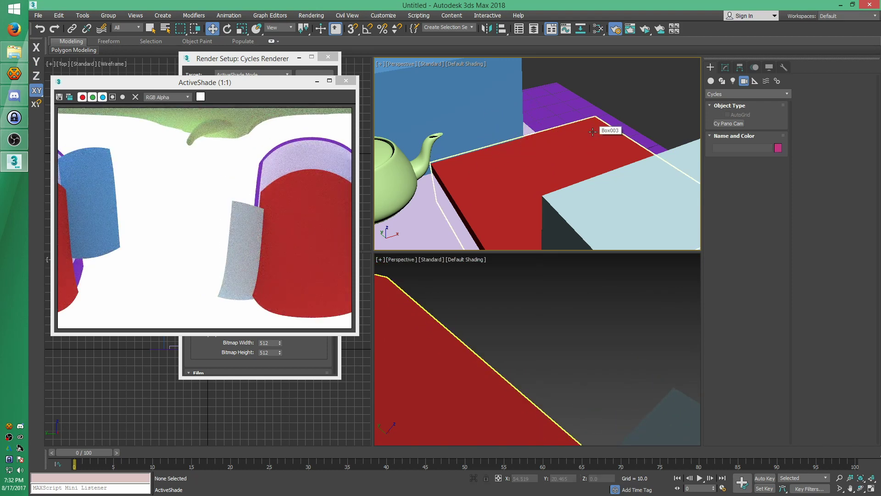
{"action": "left_click", "coordinate": [345, 82]}
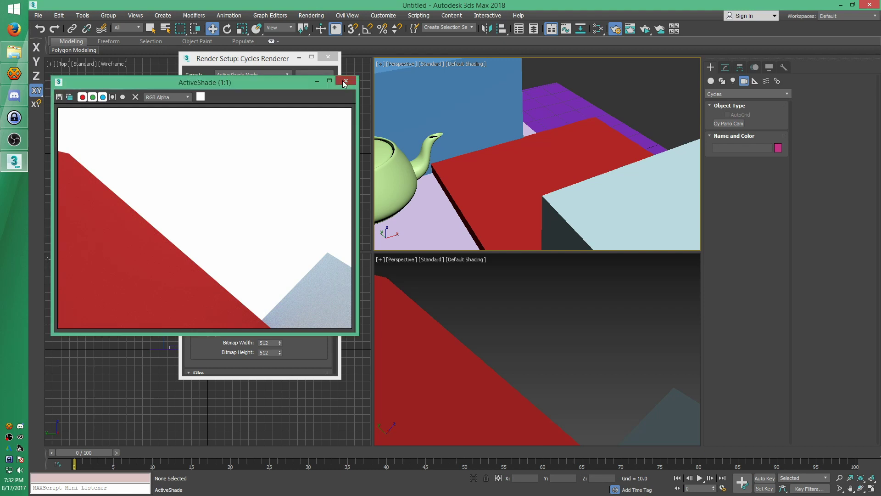
Step: Restore the deleted Camera001 and set its X, Y and Z rotation to 0
{"action": "key", "text": "ctrl+z"}
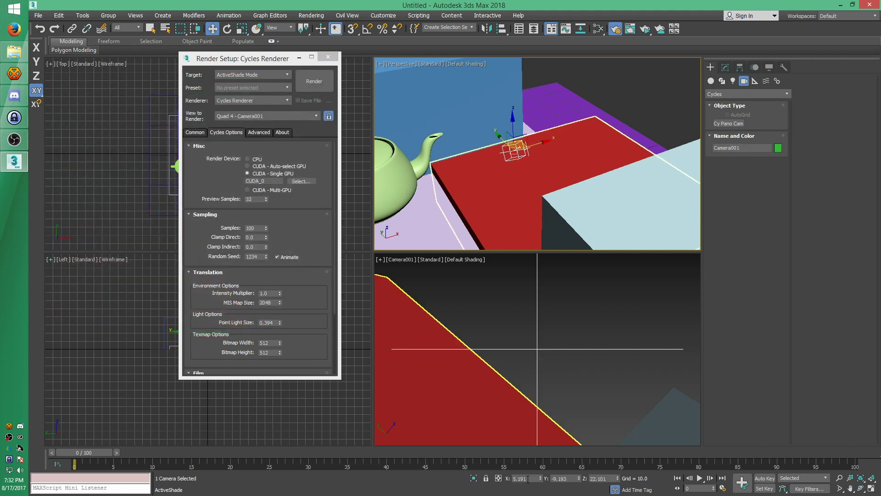
{"action": "key", "text": "e"}
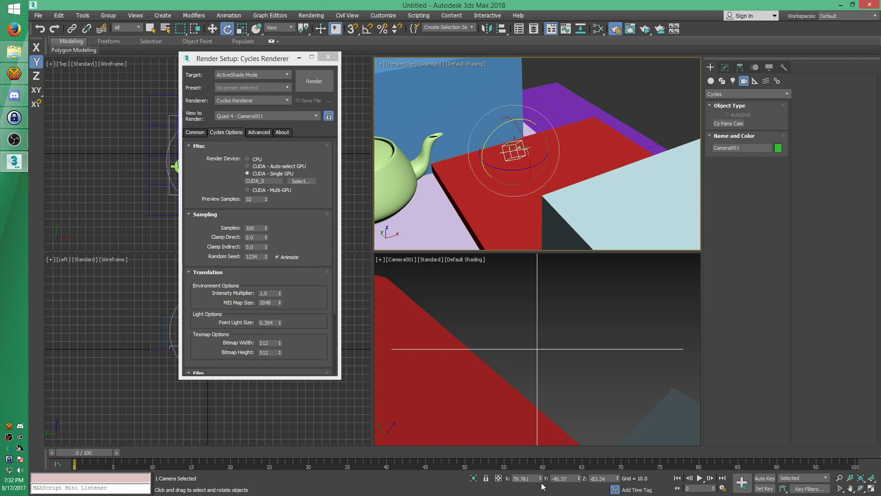
{"action": "double_click", "coordinate": [527, 479]}
{"action": "type", "text": "0"}
{"action": "key", "text": "Tab"}
{"action": "type", "text": "0"}
{"action": "key", "text": "Tab"}
{"action": "type", "text": "0"}
{"action": "key", "text": "Return"}
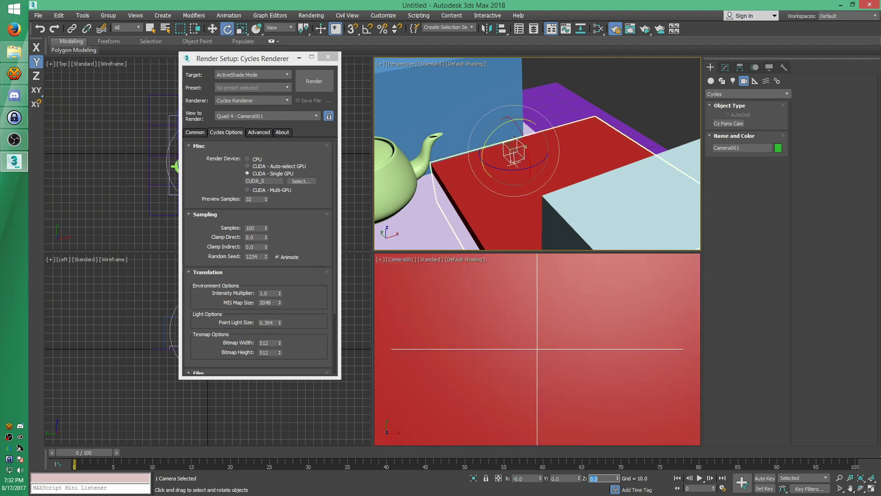
Step: Bring up the Advanced render settings and Camera001's Modify panel parameters
{"action": "left_click", "coordinate": [260, 133]}
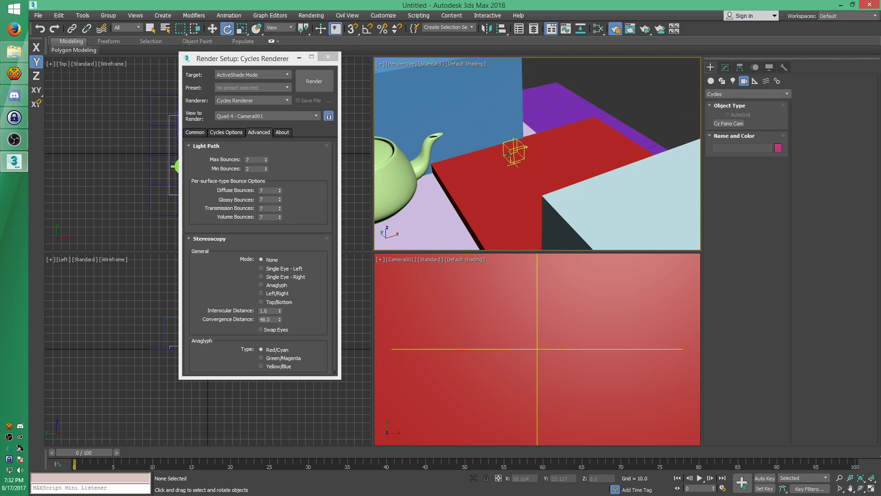
{"action": "key", "text": "w"}
{"action": "left_click", "coordinate": [726, 68]}
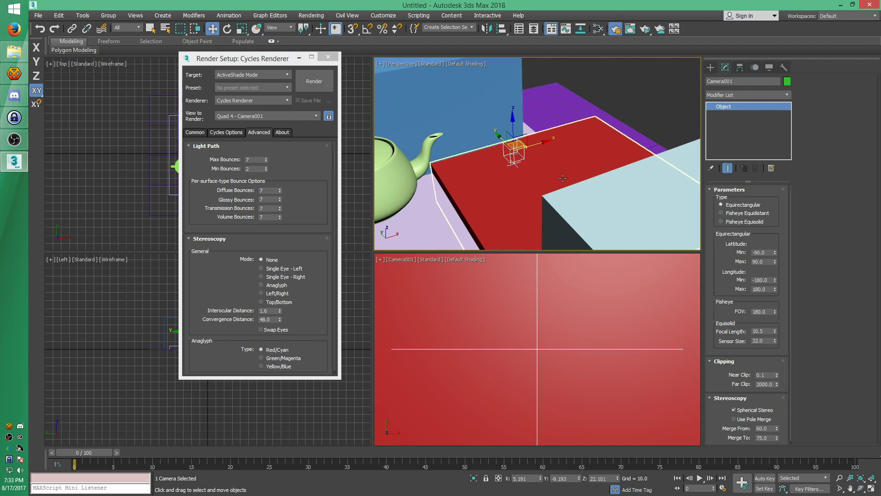
Step: From the Camera001 view, set Production Rendering Mode, Anaglyph stereoscopy and Interocular Distance 2.0
{"action": "right_click", "coordinate": [442, 287]}
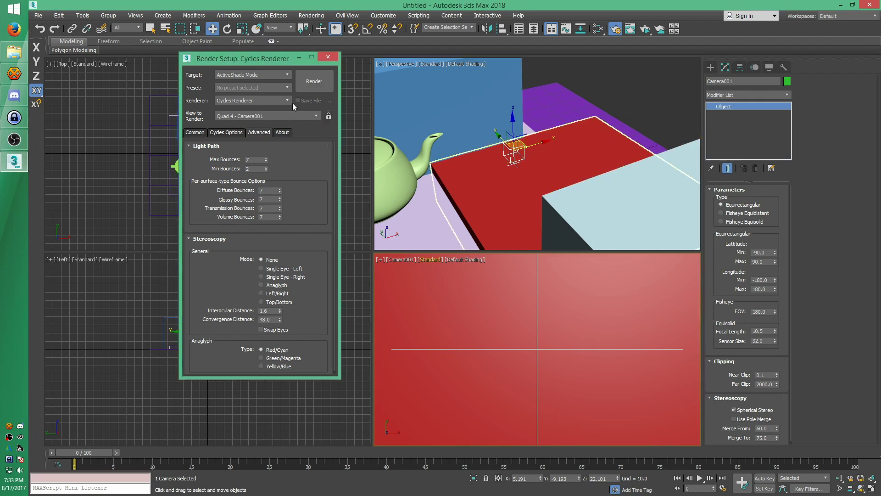
{"action": "left_click", "coordinate": [260, 75]}
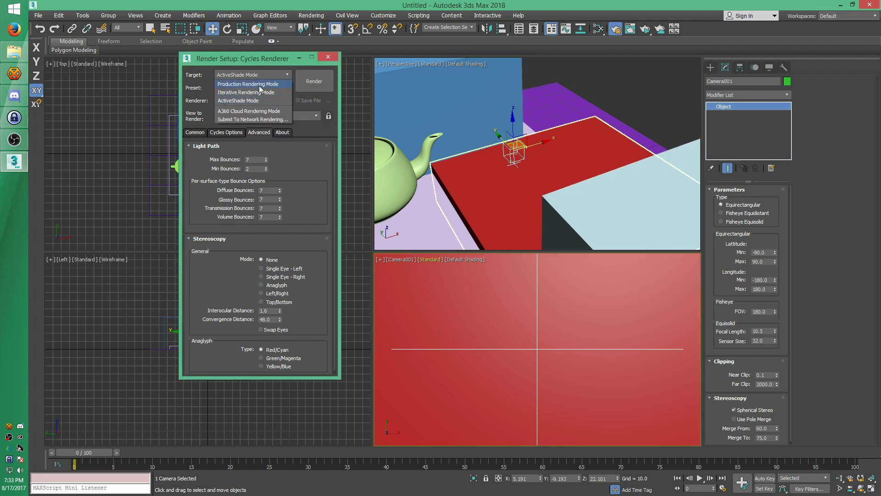
{"action": "left_click", "coordinate": [259, 86]}
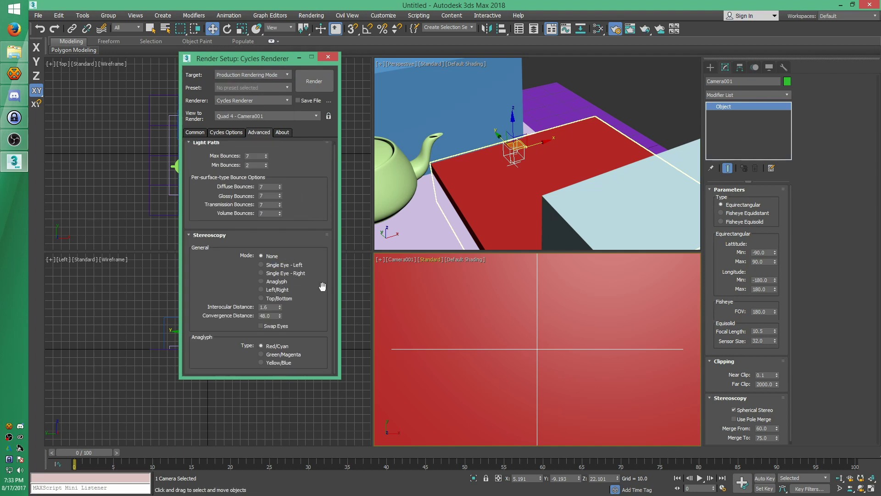
{"action": "left_click", "coordinate": [272, 282]}
{"action": "left_click", "coordinate": [195, 133]}
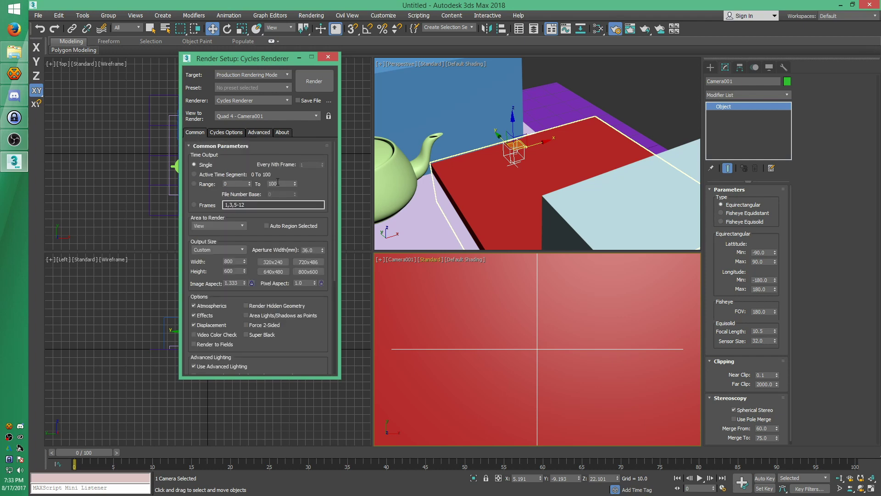
{"action": "left_click", "coordinate": [257, 133]}
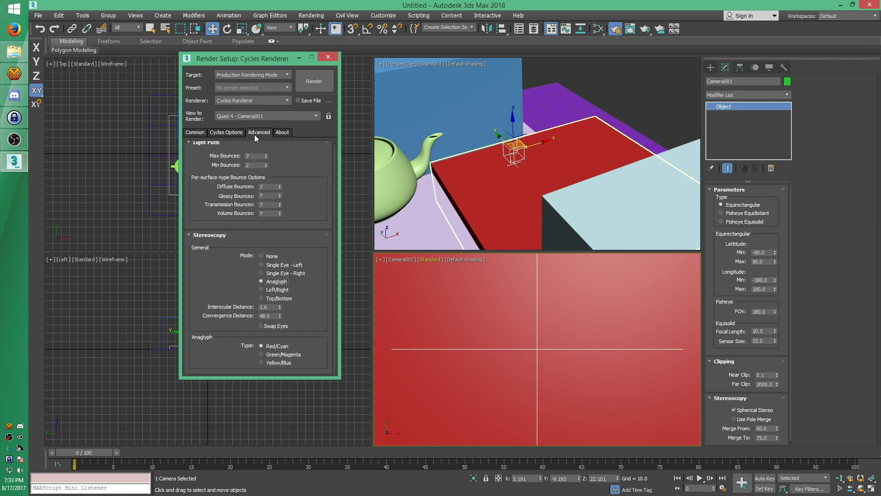
{"action": "double_click", "coordinate": [273, 308]}
{"action": "type", "text": "2"}
{"action": "key", "text": "Return"}
Step: Render the anaglyph equirectangular frame from Camera001, then view the renderer's version information
{"action": "left_click", "coordinate": [314, 81]}
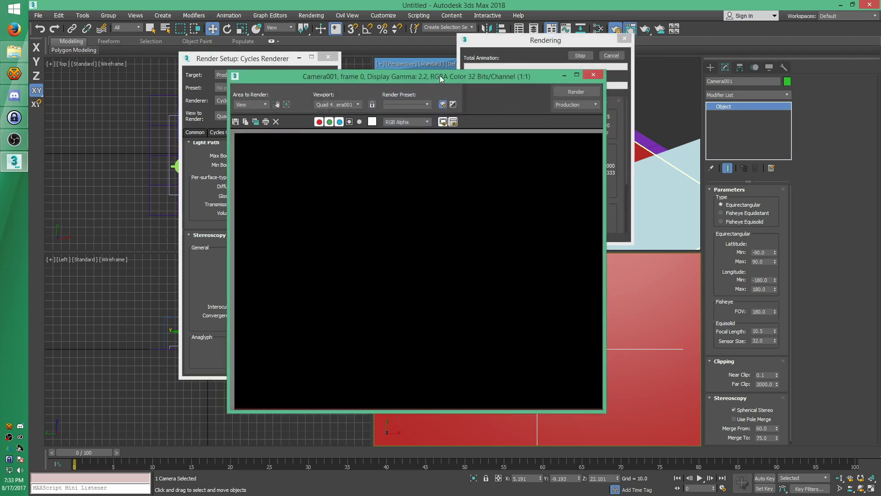
{"action": "left_click_drag", "start_coordinate": [440, 75], "coordinate": [358, 69]}
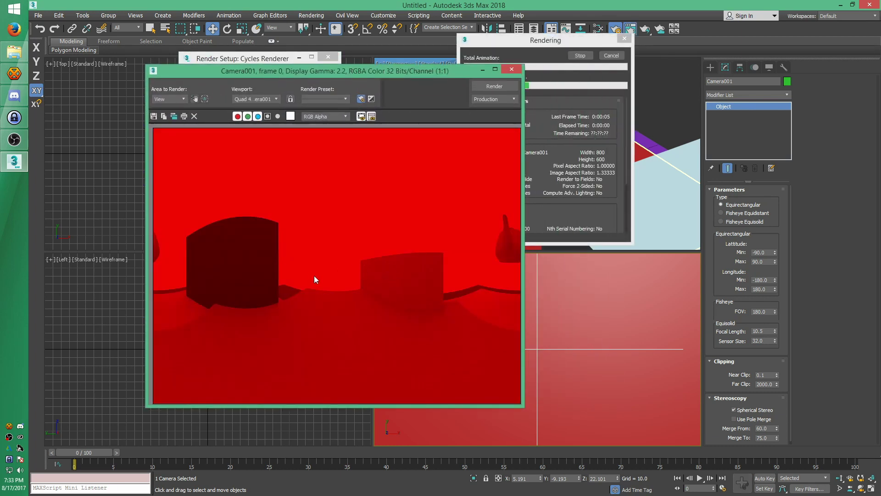
{"action": "left_click_drag", "start_coordinate": [565, 40], "coordinate": [613, 32]}
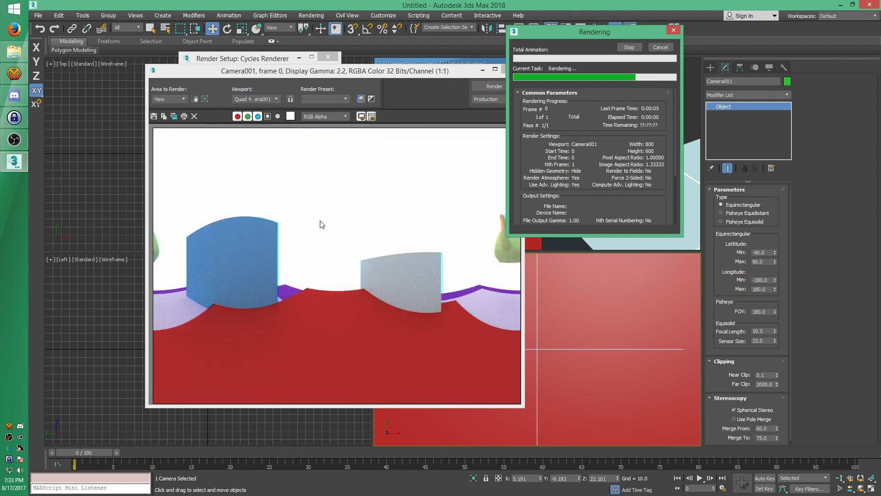
{"action": "left_click_drag", "start_coordinate": [391, 74], "coordinate": [452, 68]}
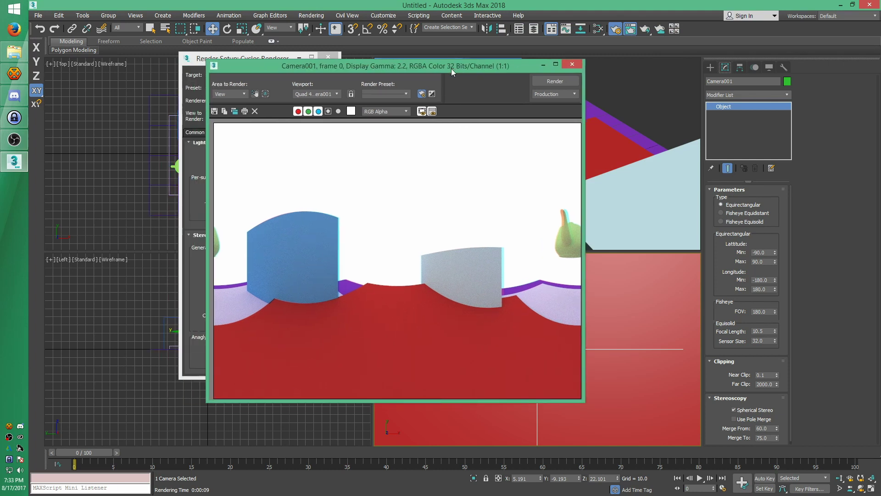
{"action": "left_click", "coordinate": [573, 65]}
{"action": "left_click", "coordinate": [281, 132]}
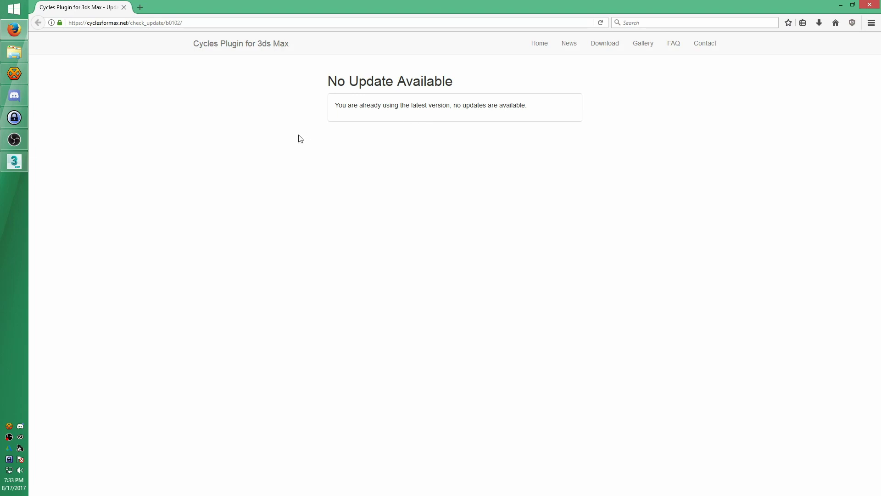
Step: Close the browser and the Render Setup window, returning to 3ds Max
{"action": "left_click", "coordinate": [870, 5]}
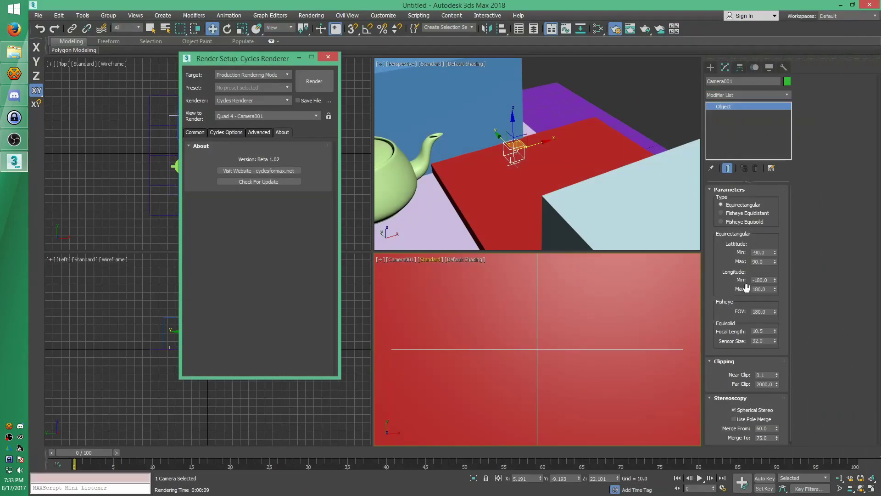
{"action": "left_click_drag", "start_coordinate": [732, 296], "coordinate": [732, 293]}
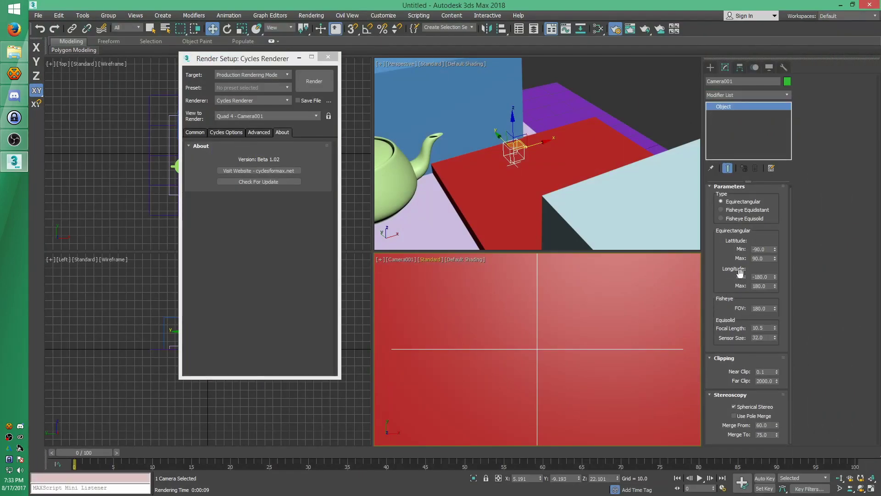
{"action": "left_click", "coordinate": [247, 65]}
{"action": "left_click", "coordinate": [328, 56]}
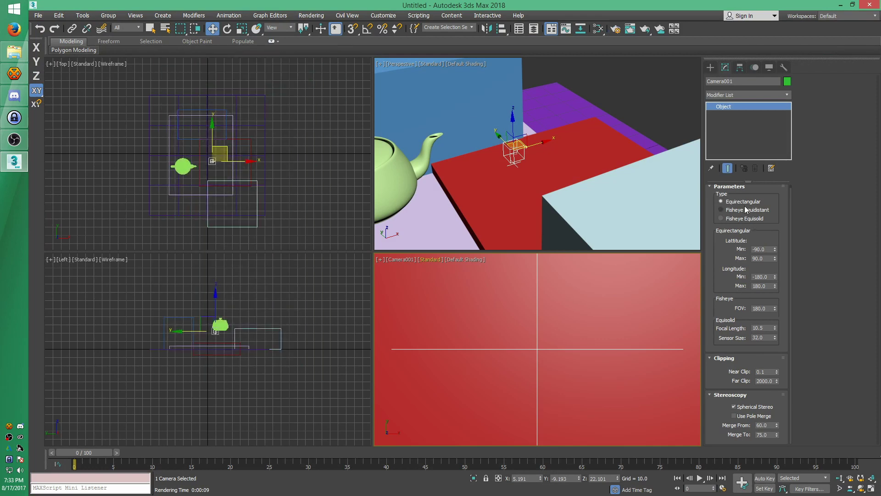
Step: Keep Camera001 as the viewport camera and render the circular fisheye anaglyph frame
{"action": "left_click", "coordinate": [643, 104]}
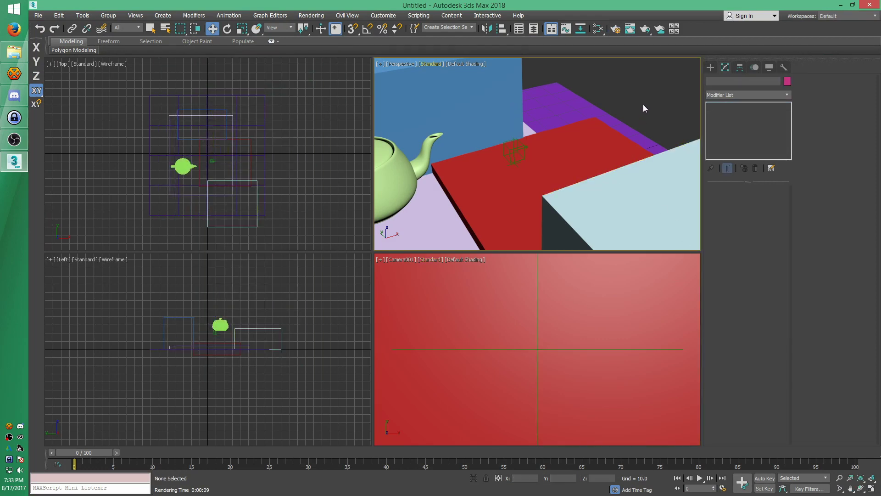
{"action": "left_click", "coordinate": [401, 260]}
{"action": "mouse_move", "coordinate": [454, 269]}
{"action": "left_click", "coordinate": [569, 271]}
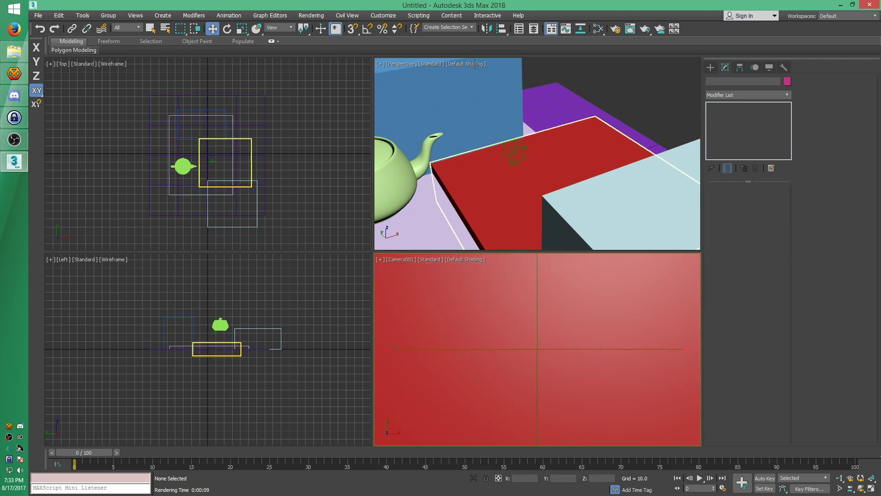
{"action": "left_click", "coordinate": [645, 30]}
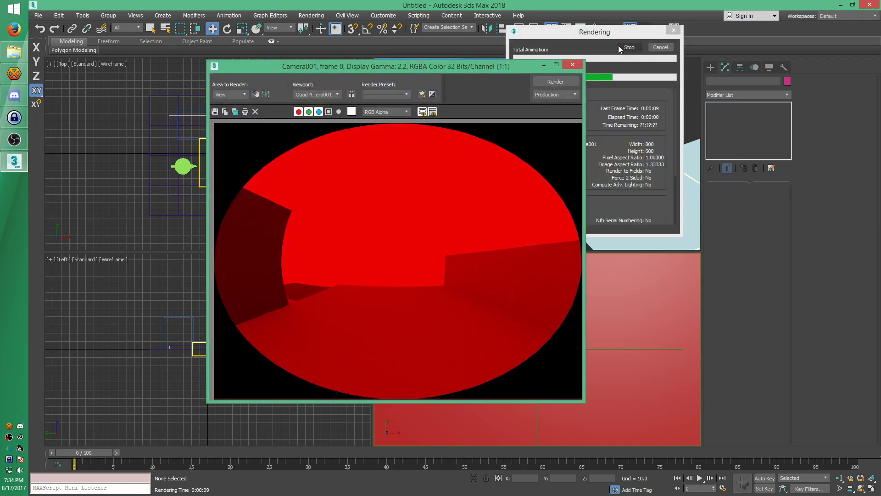
{"action": "left_click", "coordinate": [572, 67]}
Step: Set Stereoscopy Mode to None and render the full-colour fisheye frame
{"action": "left_click", "coordinate": [615, 28]}
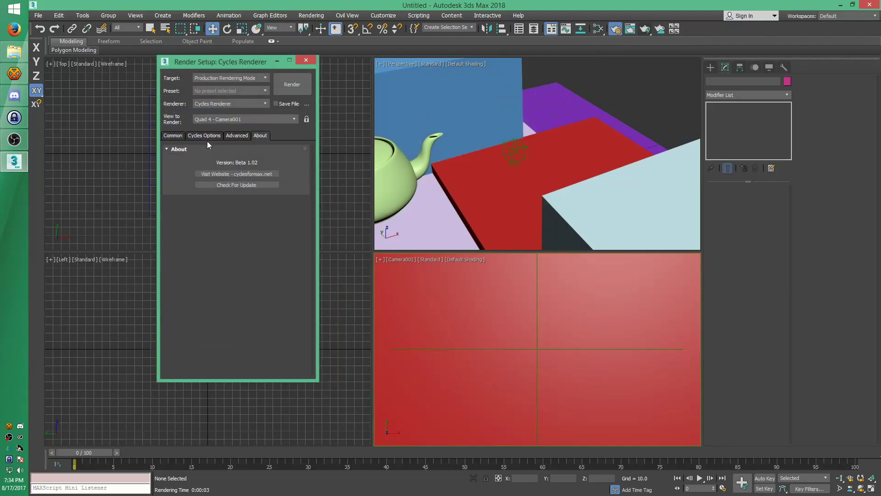
{"action": "left_click", "coordinate": [241, 136]}
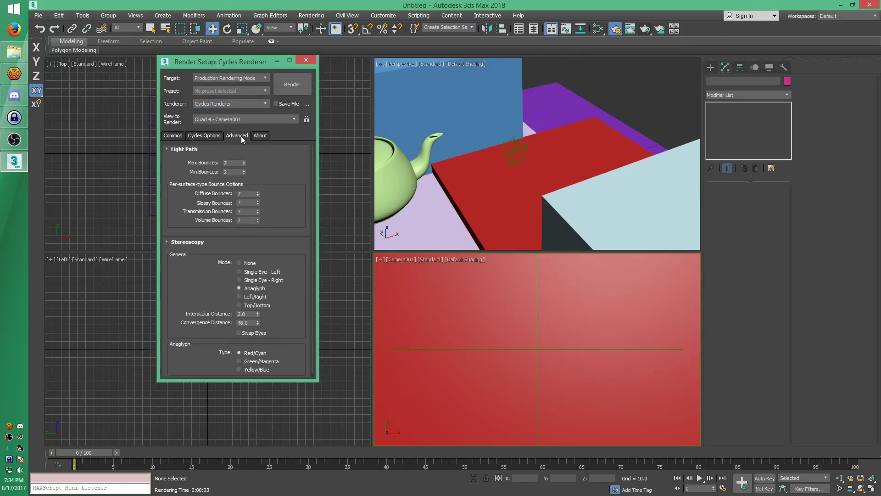
{"action": "left_click", "coordinate": [239, 263]}
{"action": "left_click", "coordinate": [289, 84]}
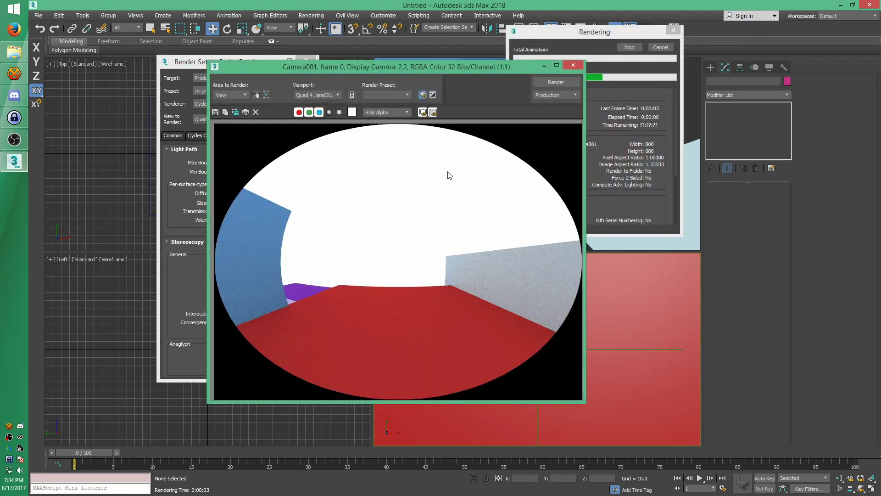
Step: Close the accidentally opened Schematic View and its display floater, then tidy the render windows
{"action": "left_click", "coordinate": [629, 35]}
{"action": "left_click", "coordinate": [581, 28]}
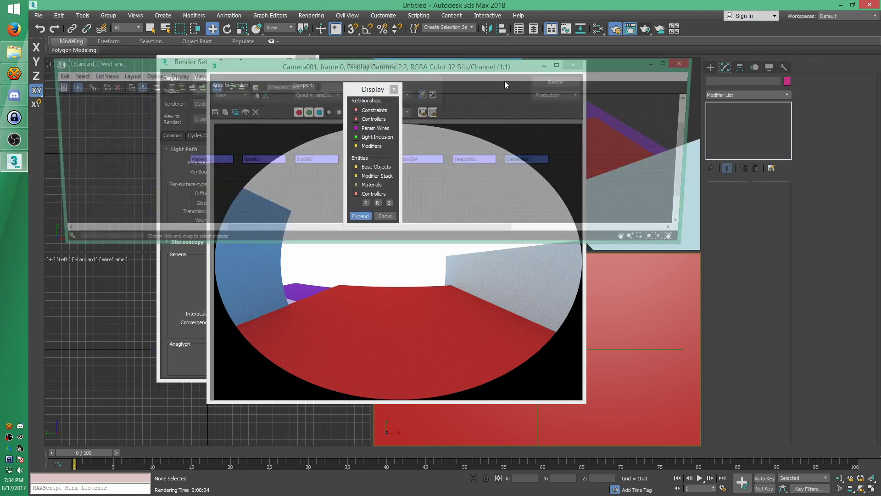
{"action": "left_click_drag", "start_coordinate": [367, 59], "coordinate": [398, 56]}
{"action": "left_click", "coordinate": [397, 89]}
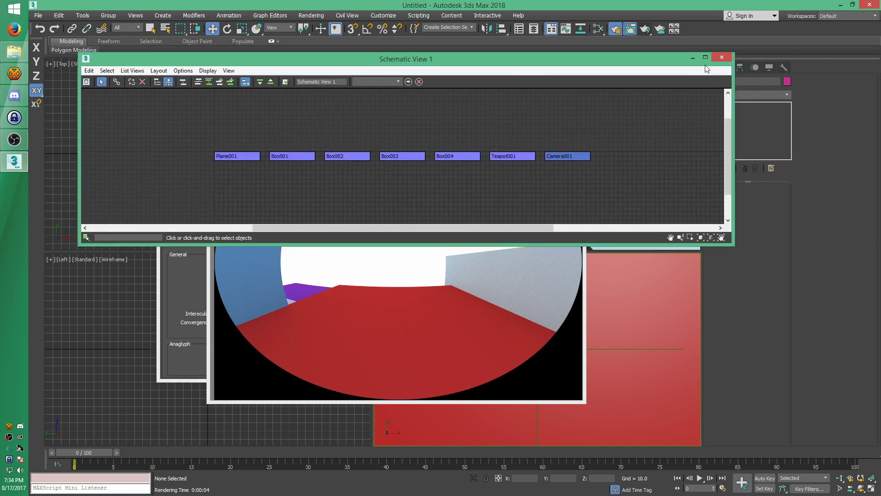
{"action": "left_click", "coordinate": [722, 57]}
{"action": "left_click_drag", "start_coordinate": [551, 74], "coordinate": [590, 88]}
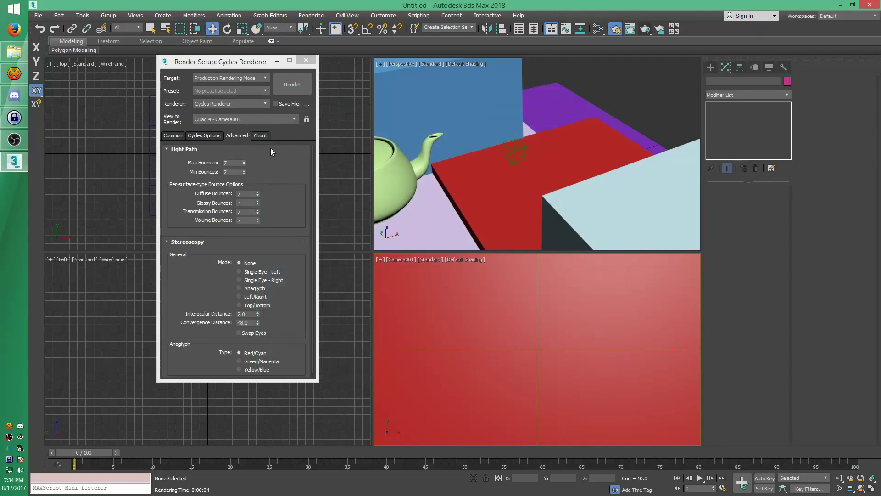
{"action": "left_click", "coordinate": [275, 172]}
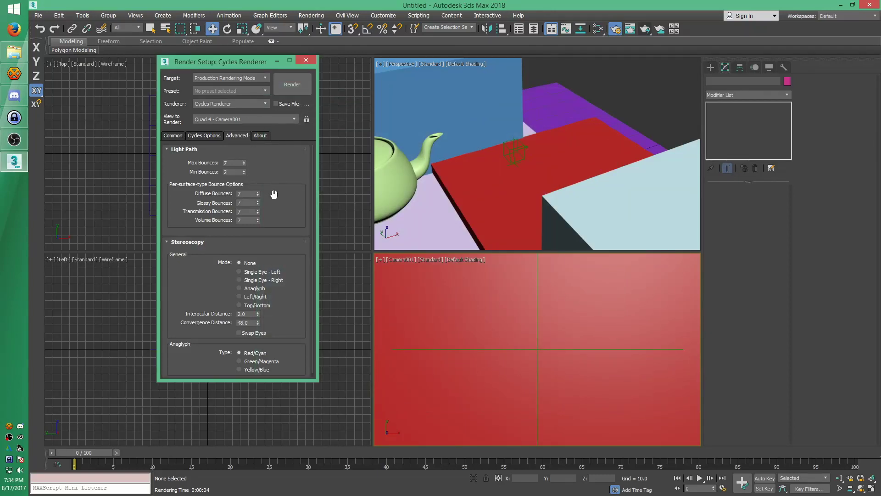